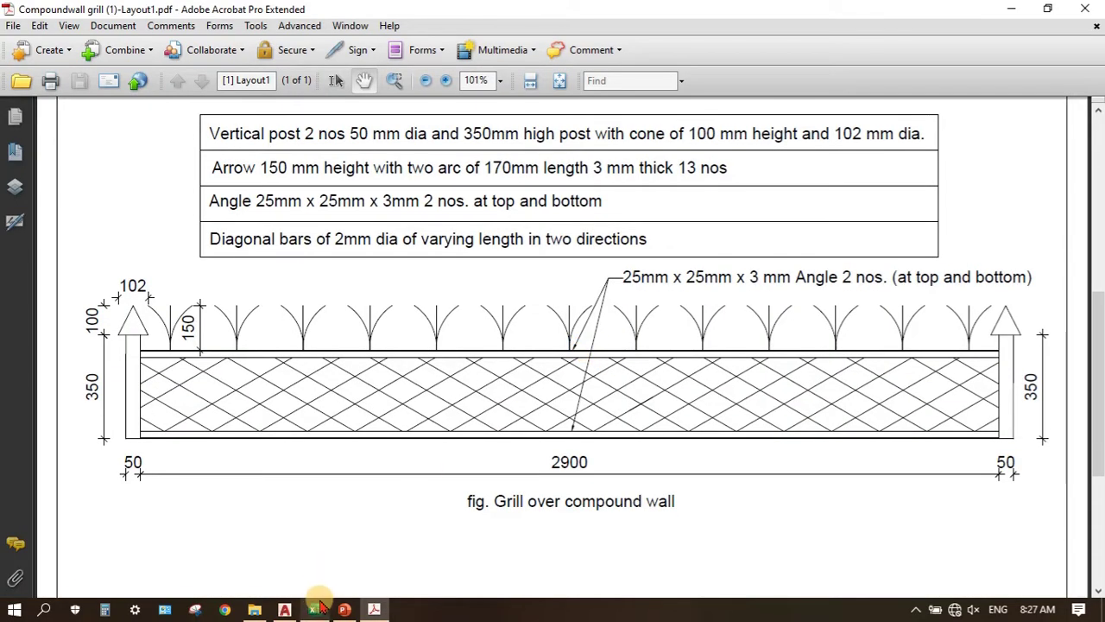
# Step: Compare the vertical post's description, number and length in the Excel estimate with the grill drawing in Acrobat
pyautogui.click(314, 611)
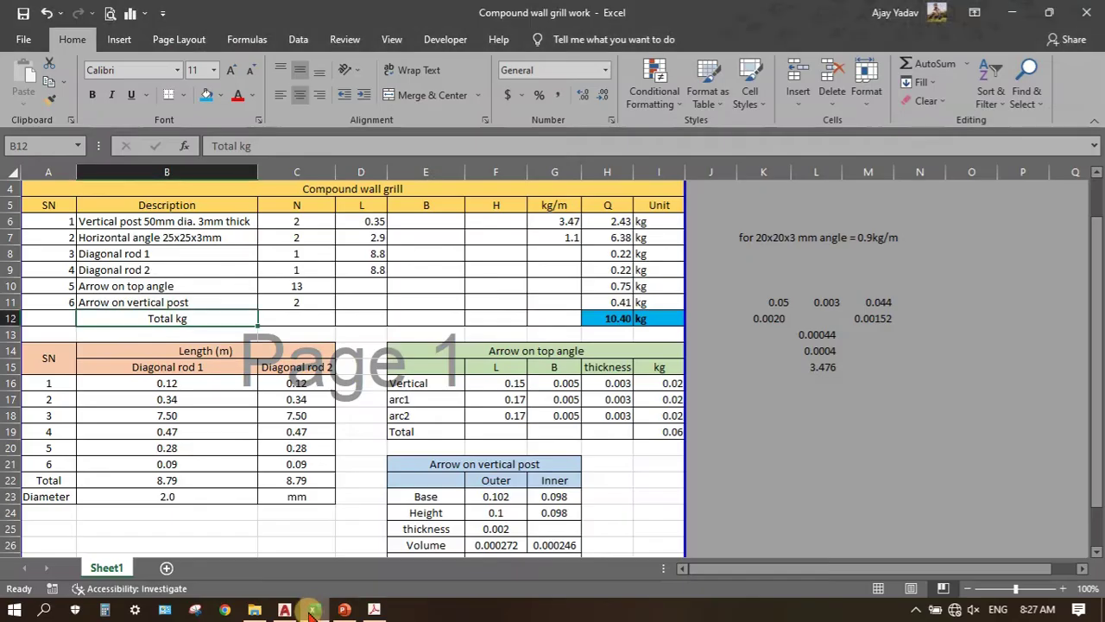
pyautogui.click(108, 220)
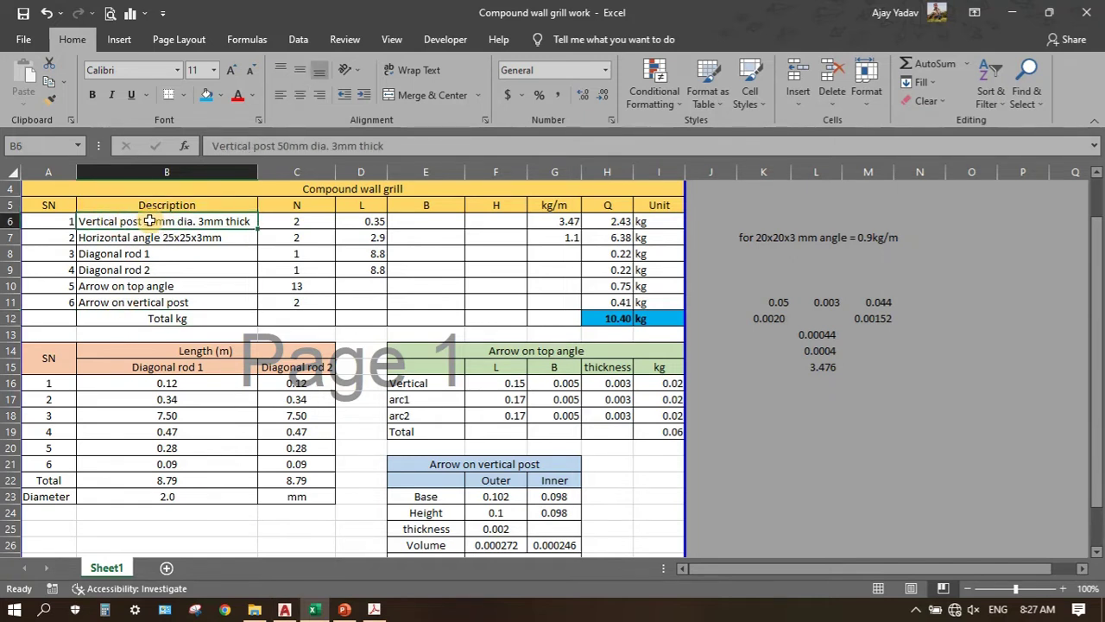
pyautogui.click(374, 609)
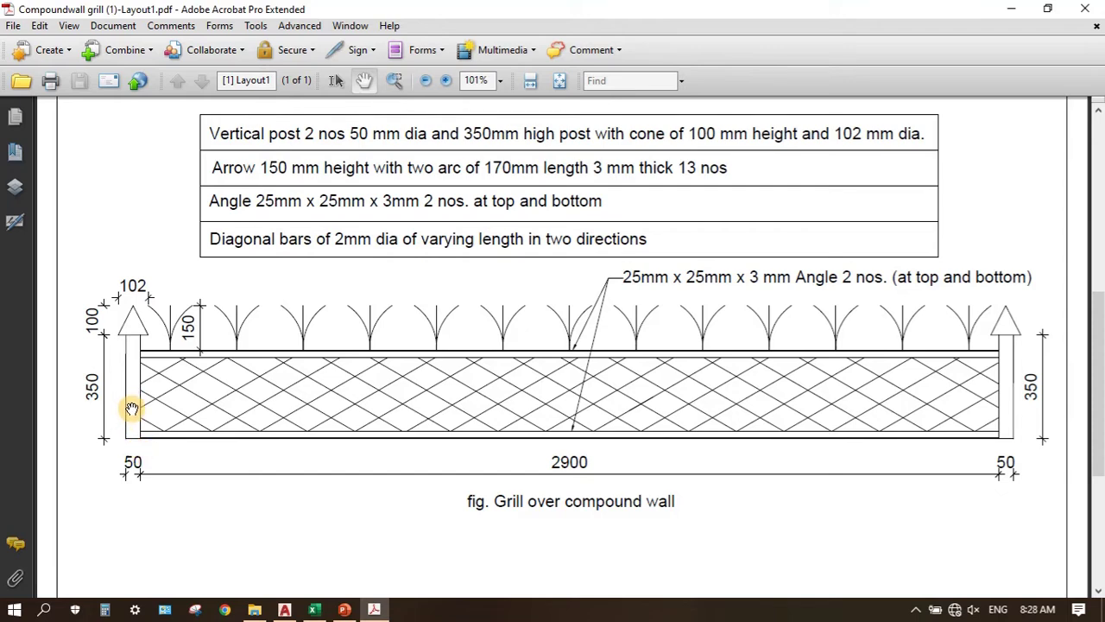
pyautogui.click(344, 609)
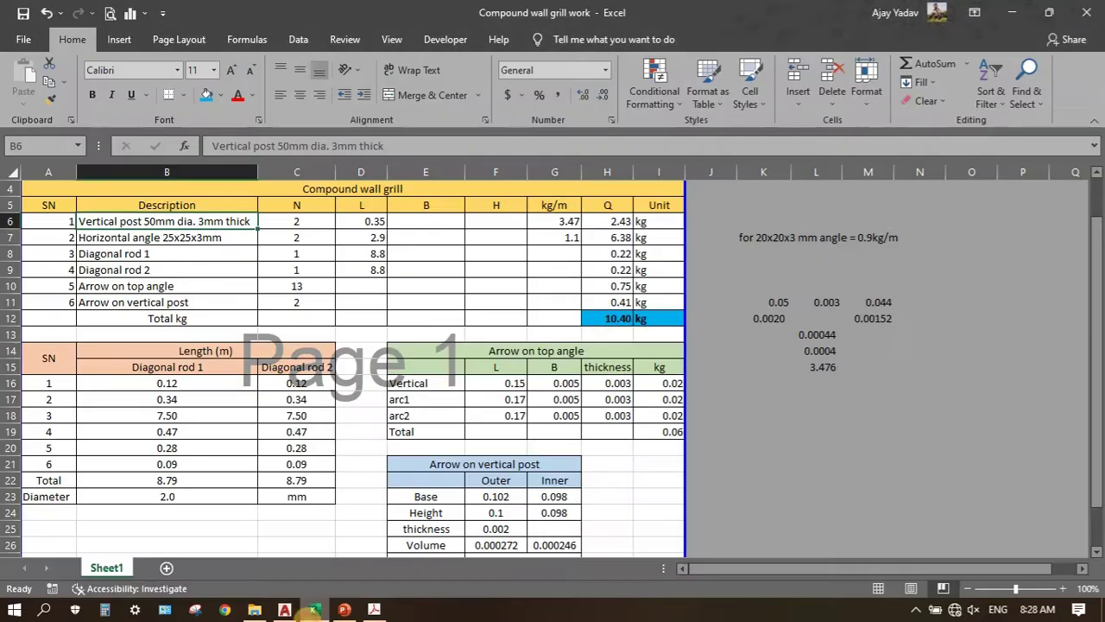
pyautogui.click(298, 221)
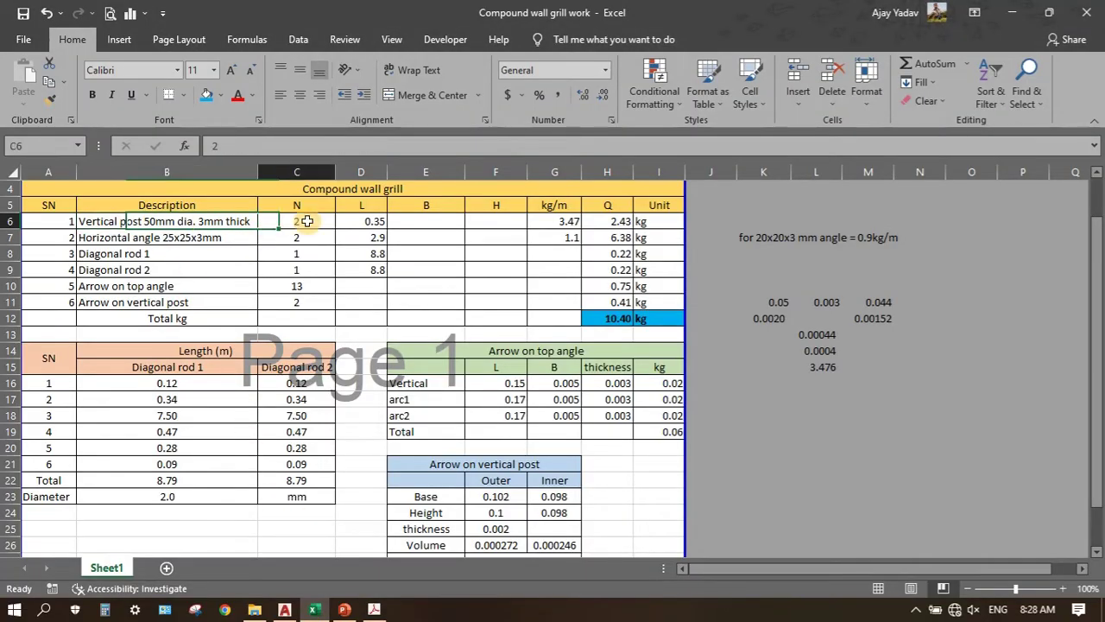
pyautogui.click(360, 222)
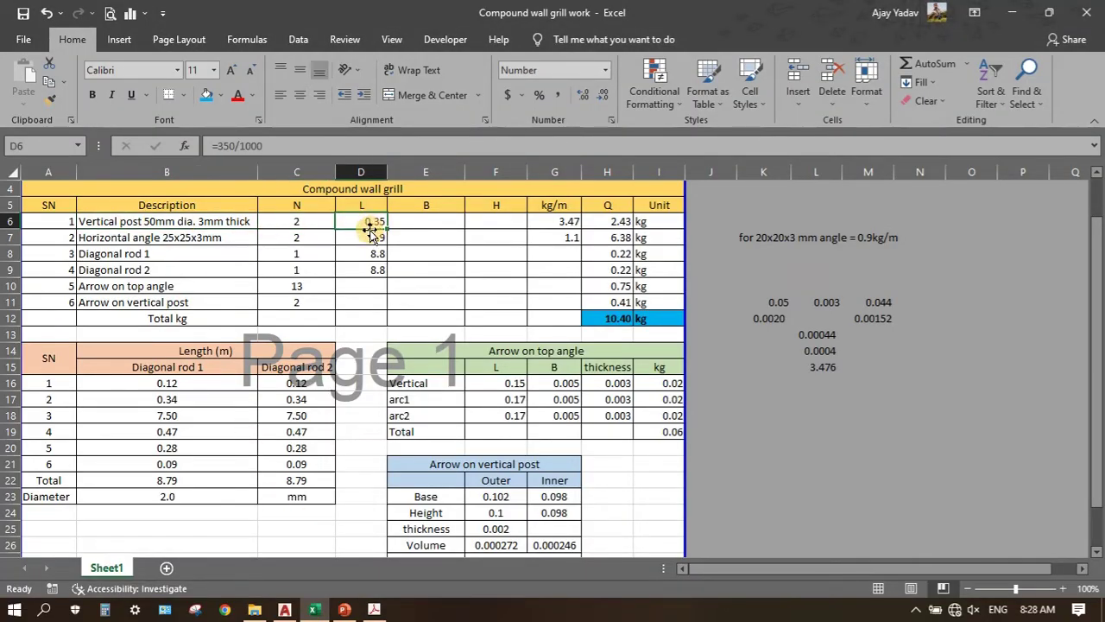
pyautogui.click(373, 609)
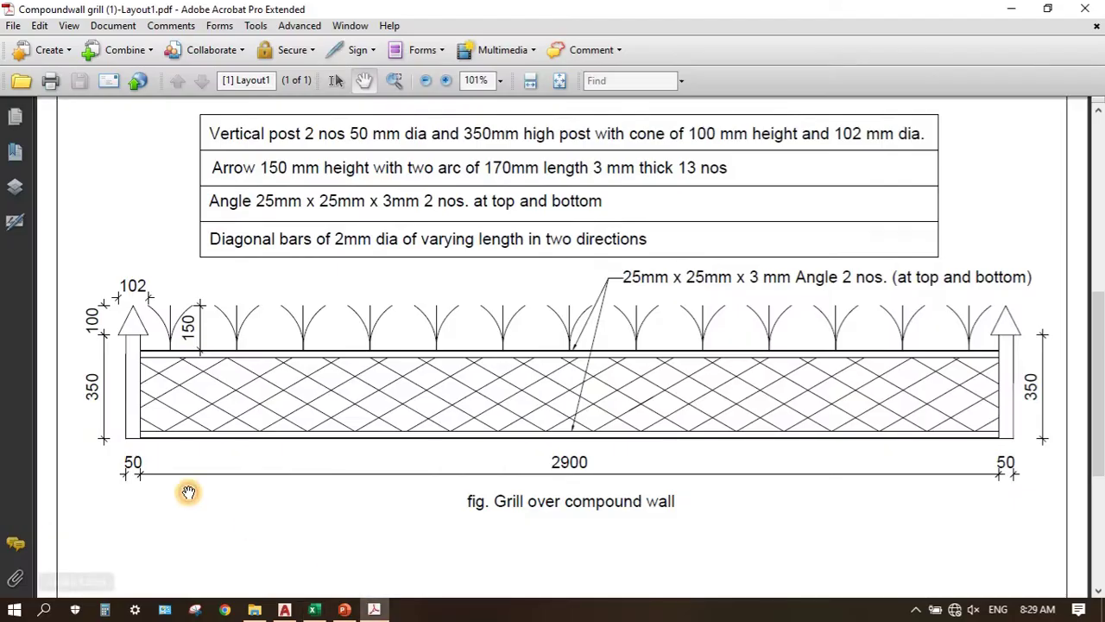
pyautogui.click(364, 610)
# Step: Review the vertical post's kg/m value and its supporting calculation in K11:M15 against the post in the Acrobat drawing
pyautogui.click(556, 222)
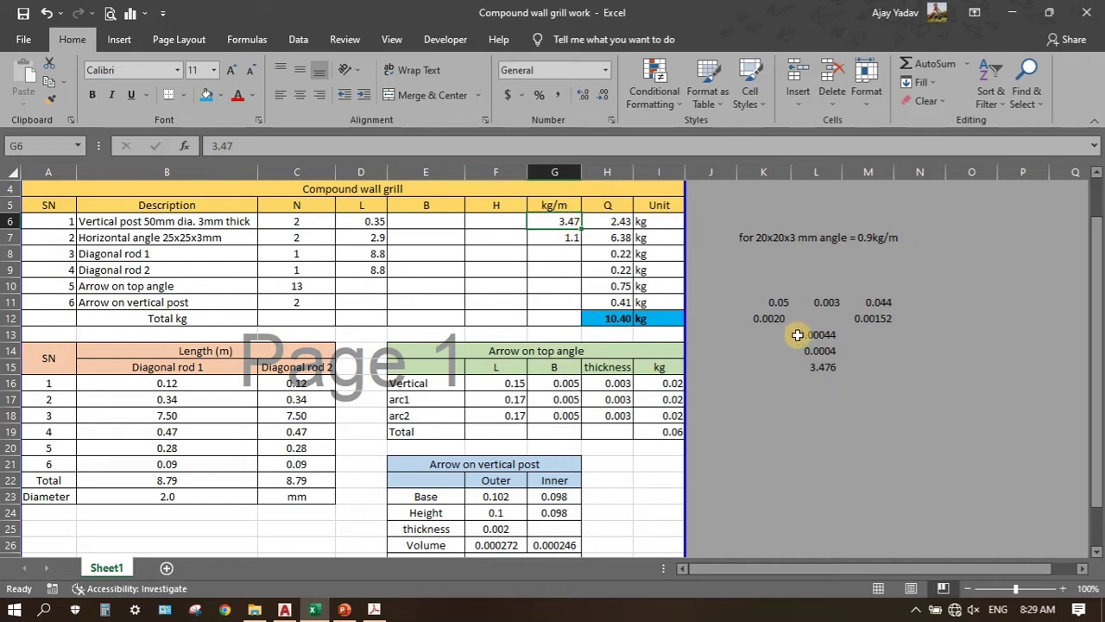
pyautogui.moveTo(757, 302); pyautogui.dragTo(850, 377)
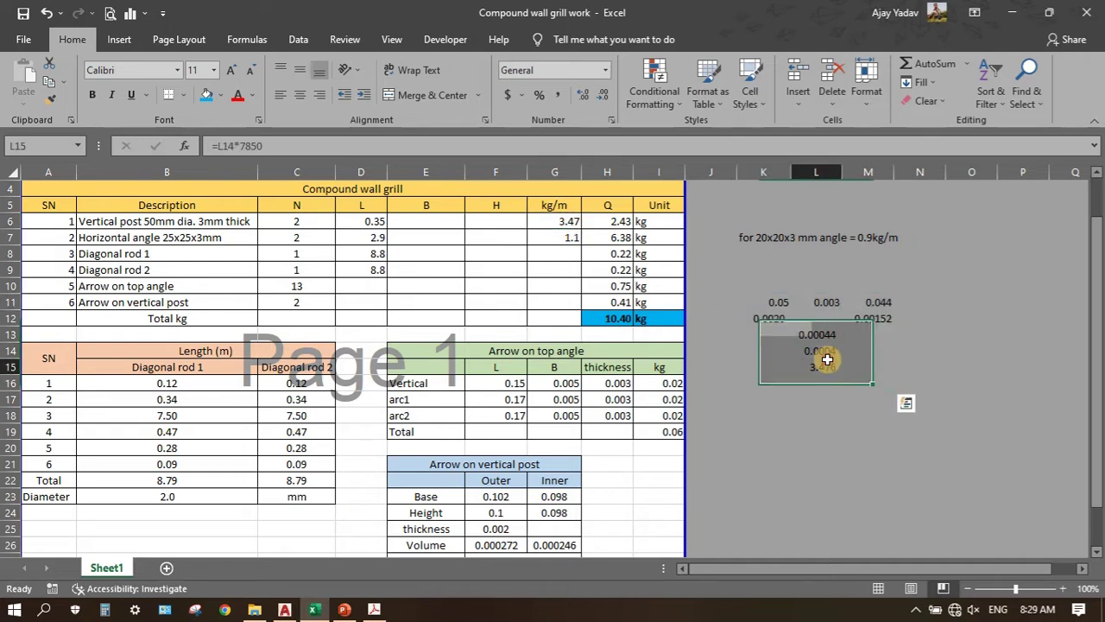
pyautogui.click(772, 302)
pyautogui.click(373, 609)
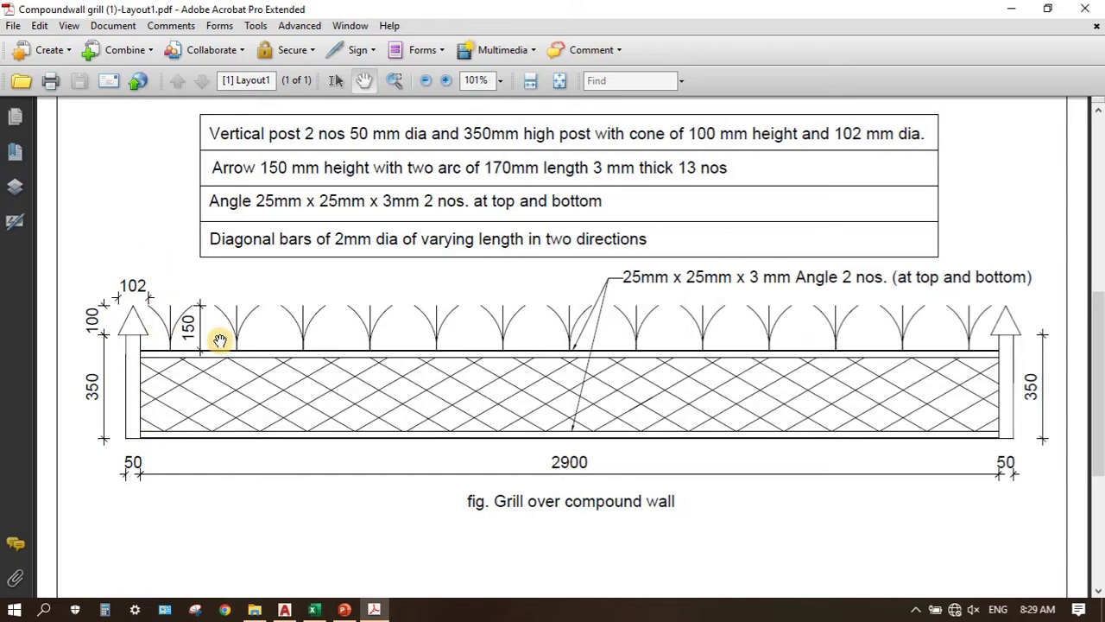
pyautogui.click(380, 610)
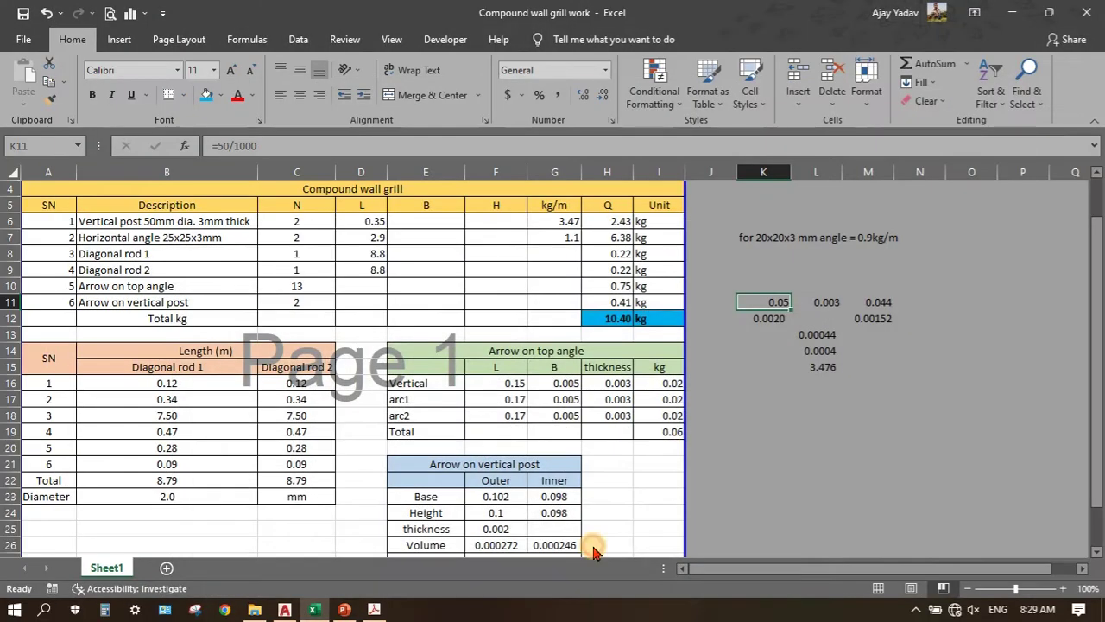
pyautogui.click(815, 352)
pyautogui.click(824, 367)
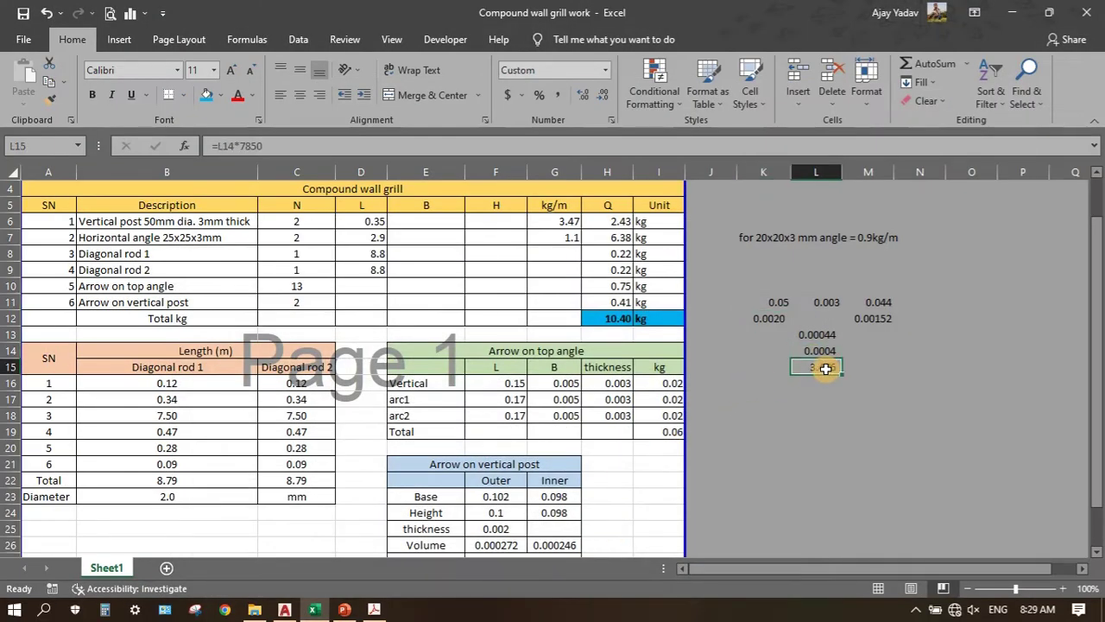
# Step: Inspect the vertical post's quantity formula in H6 together with its kg/m input
pyautogui.click(557, 221)
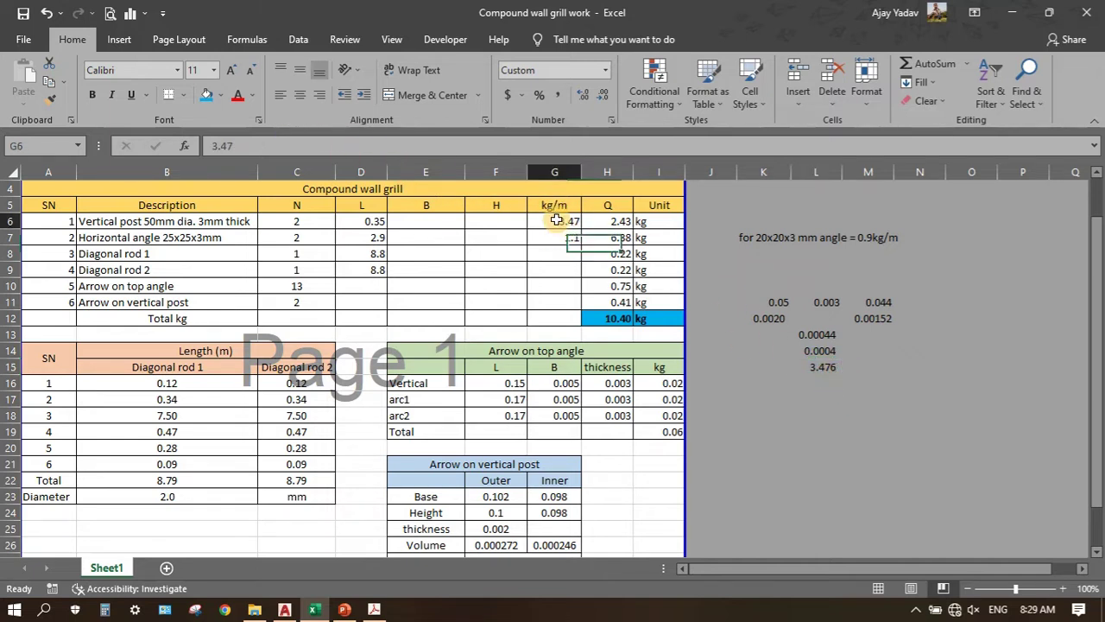
pyautogui.click(605, 221)
pyautogui.doubleClick(604, 223)
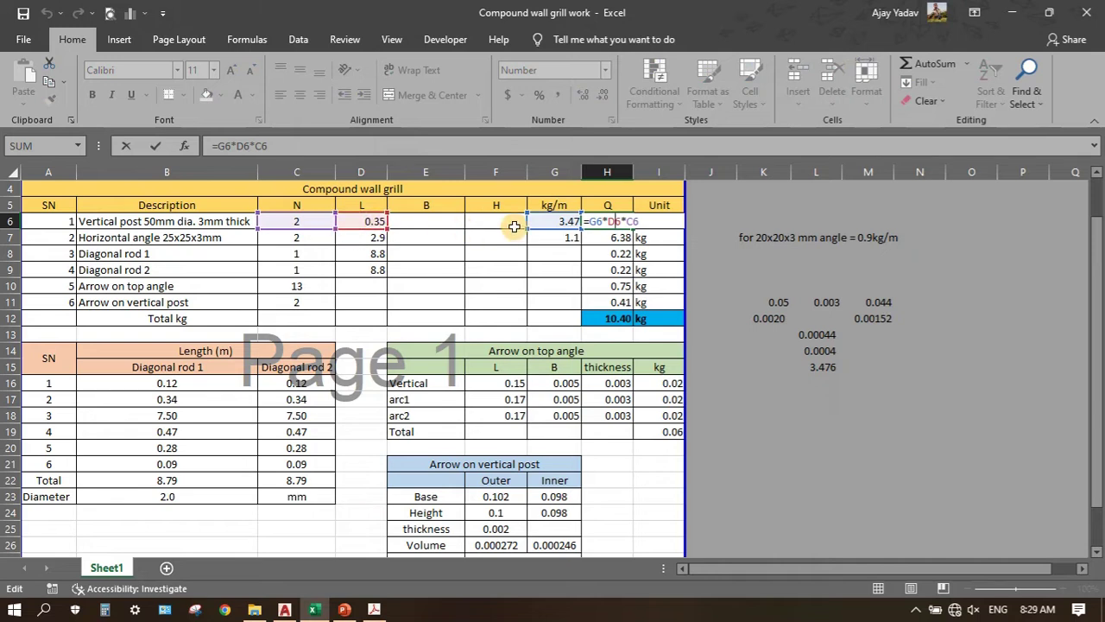
pyautogui.press('Escape')
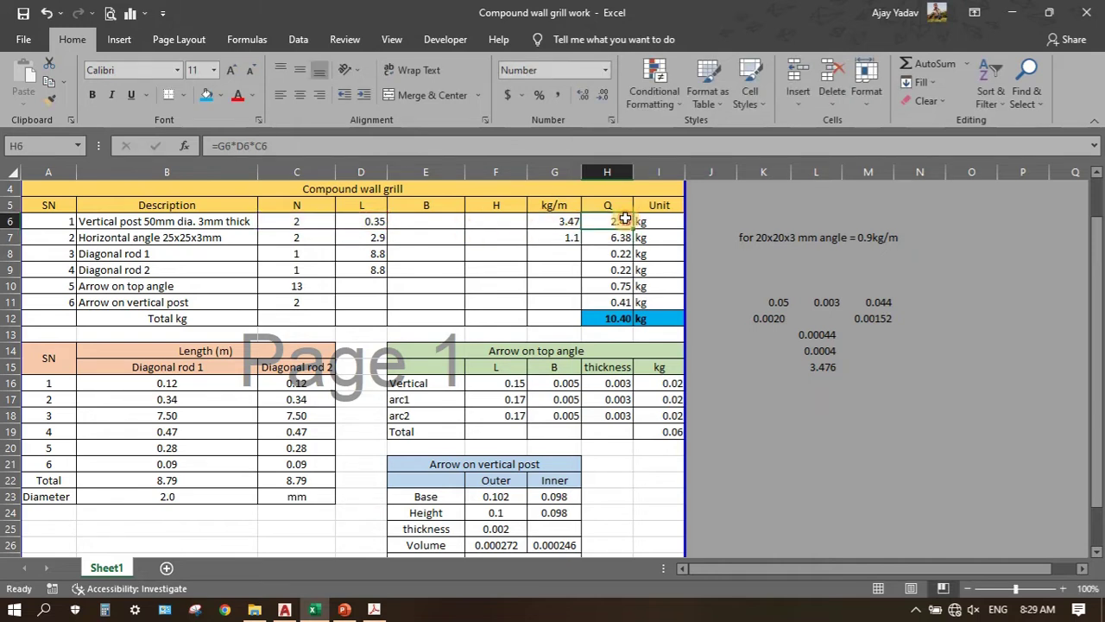
# Step: Check the horizontal angle's description, kg/m and number in row 7 against the Acrobat drawing
pyautogui.click(130, 233)
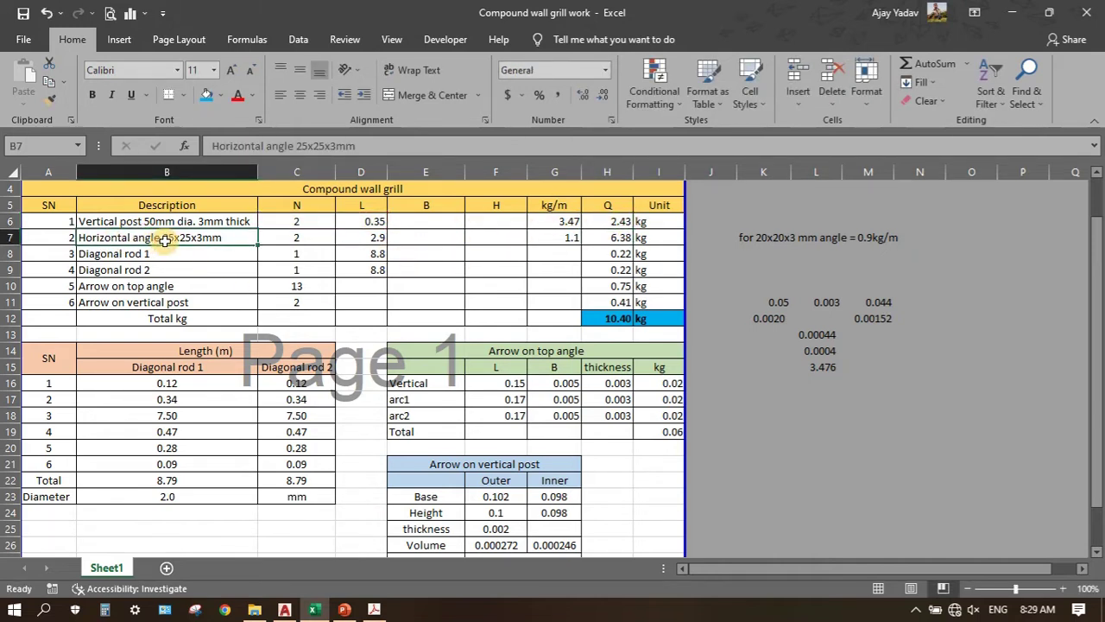
pyautogui.click(566, 235)
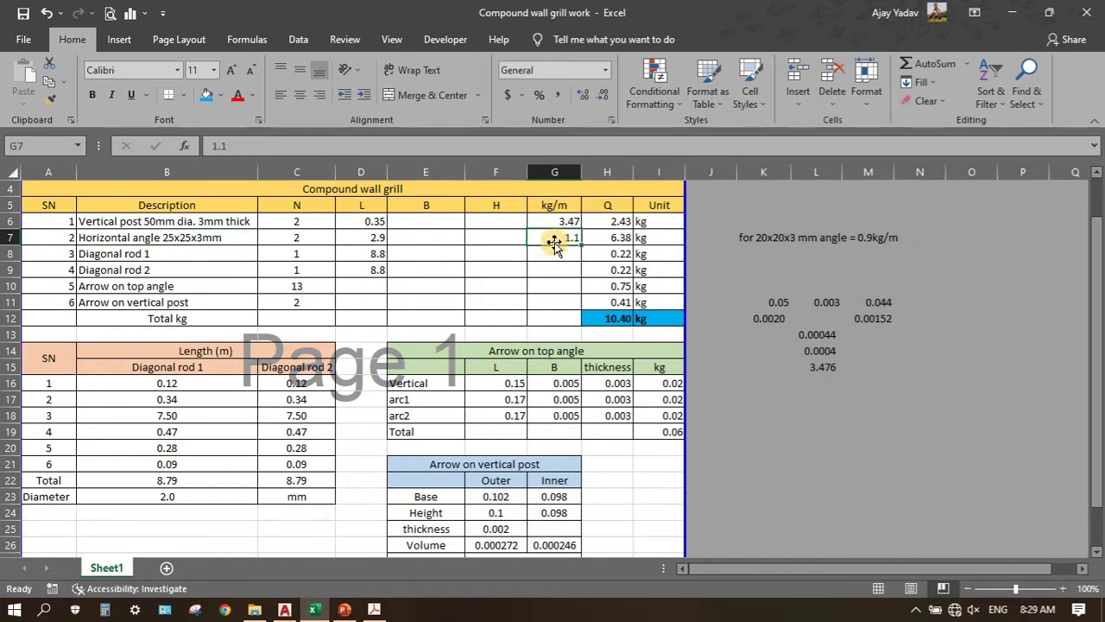
pyautogui.click(203, 238)
pyautogui.click(300, 239)
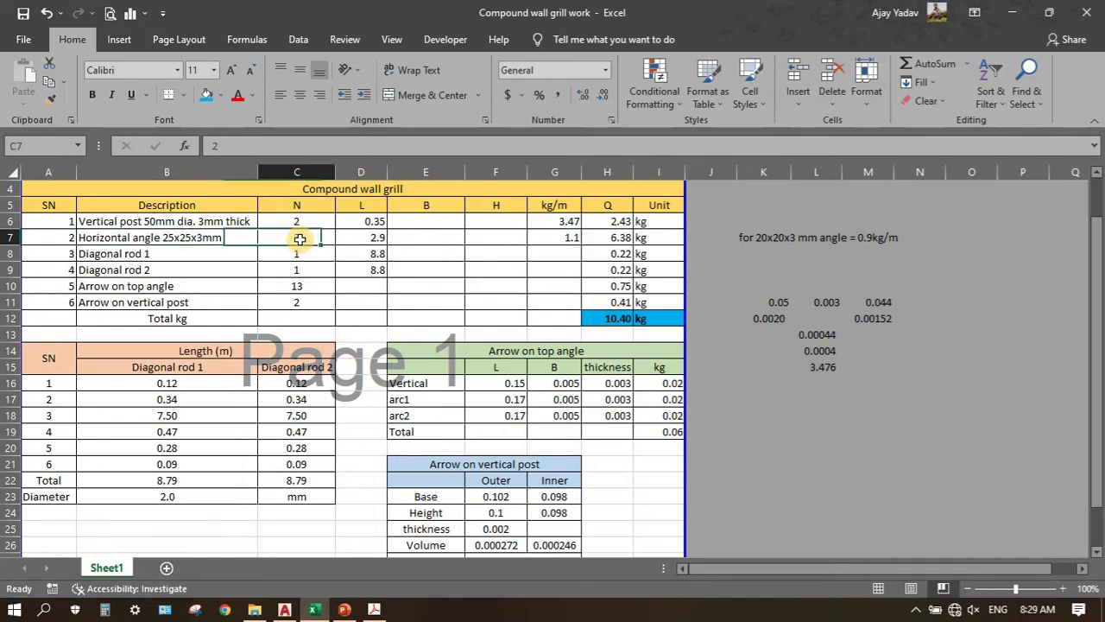
pyautogui.click(374, 609)
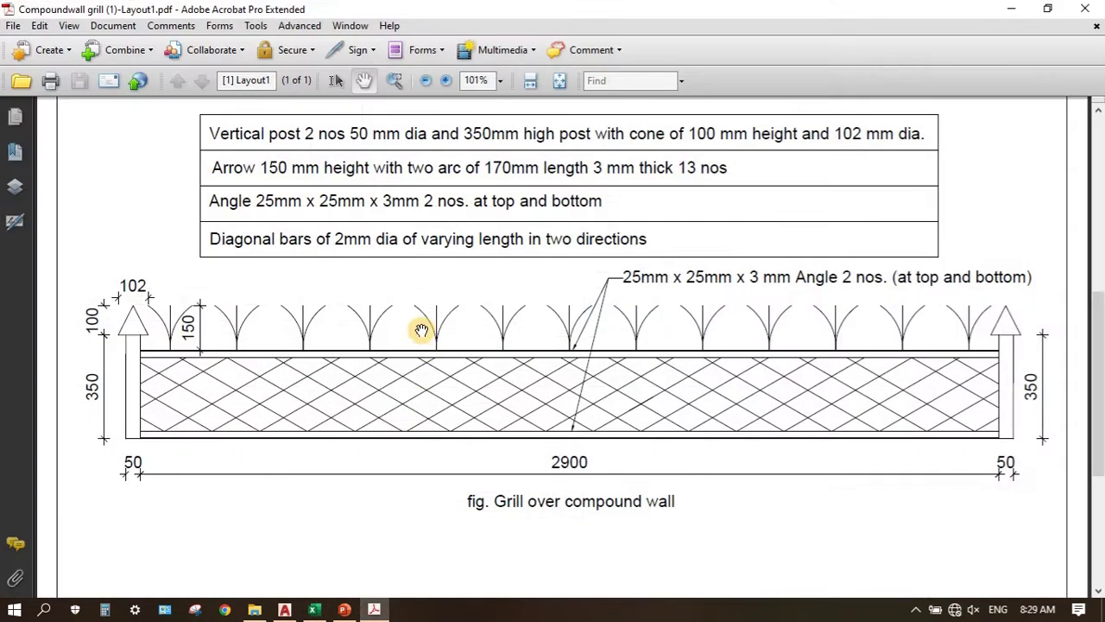
pyautogui.click(386, 613)
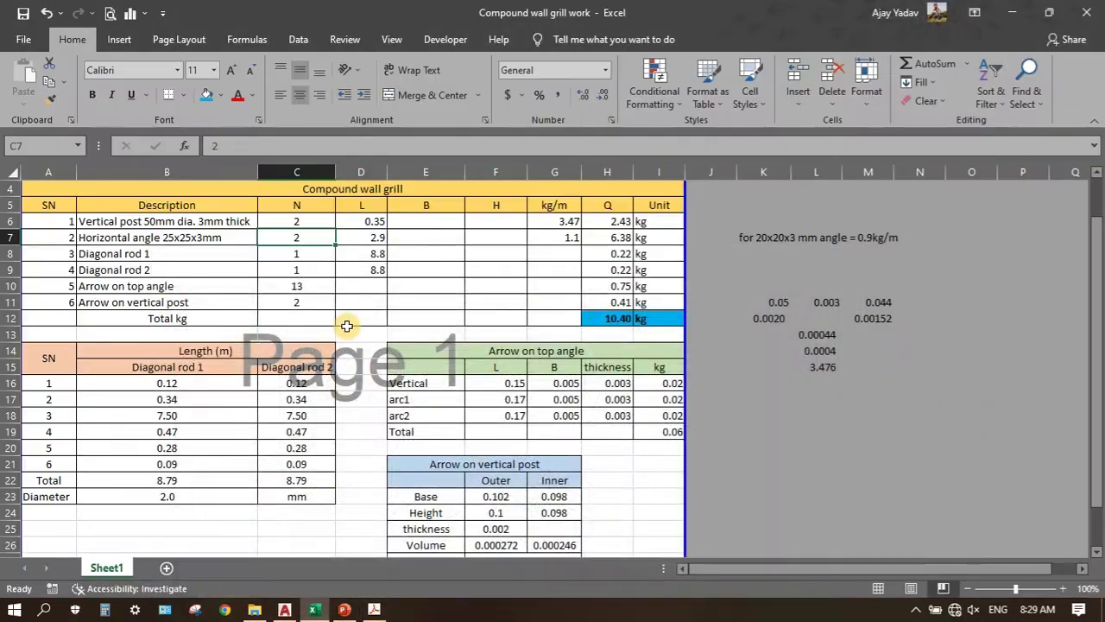
# Step: Compare the horizontal angle's length in D7 with the Acrobat drawing and inspect its quantity formula in H7
pyautogui.click(367, 241)
pyautogui.click(386, 611)
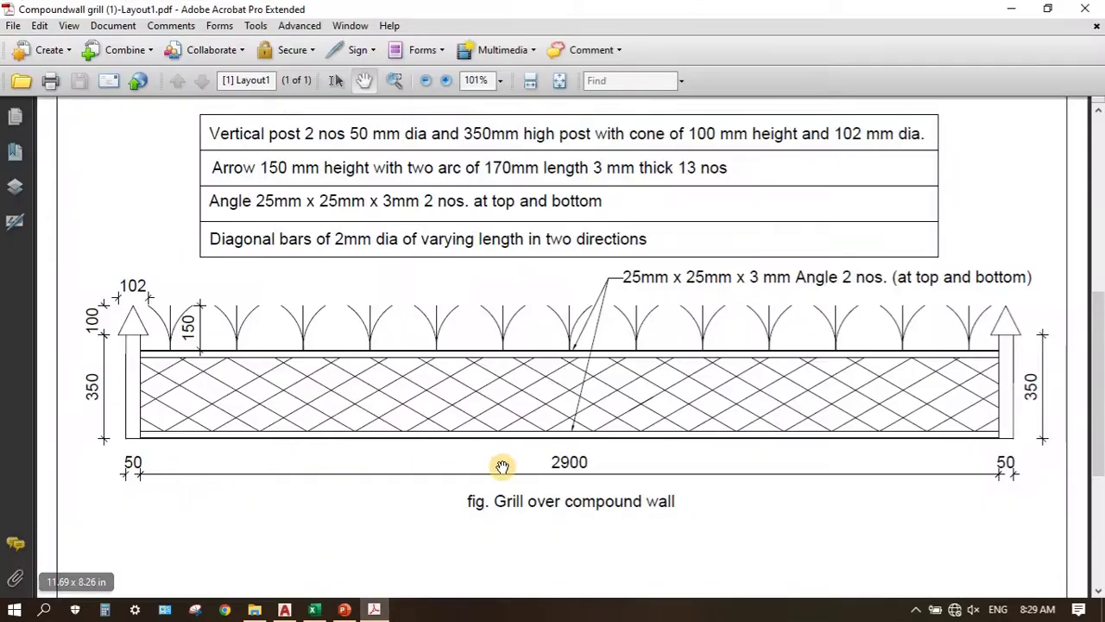
pyautogui.click(375, 611)
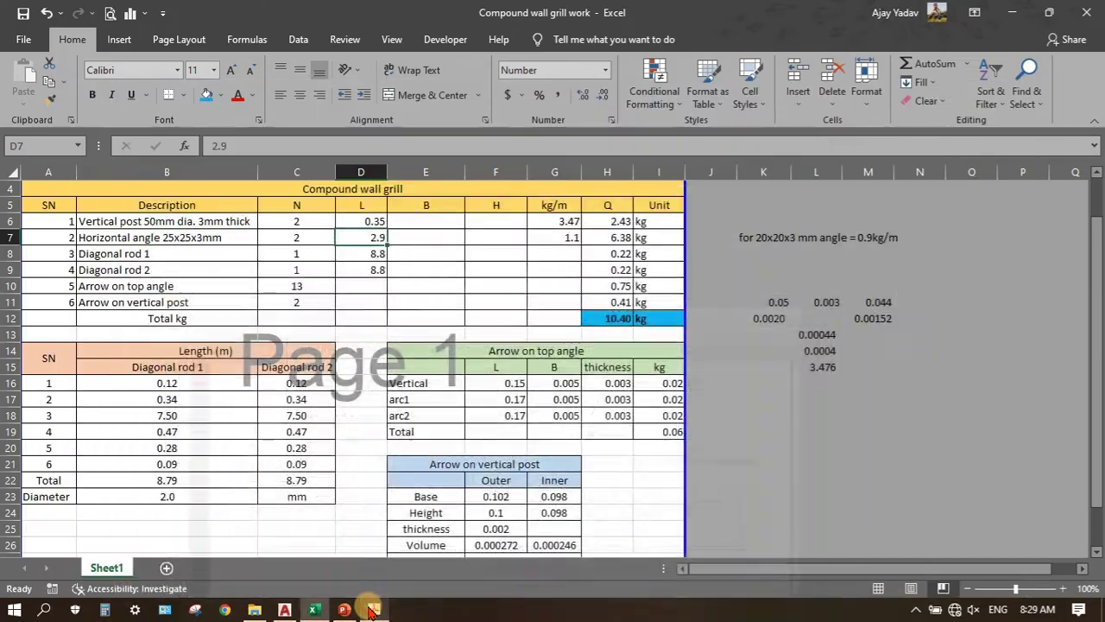
pyautogui.doubleClick(612, 238)
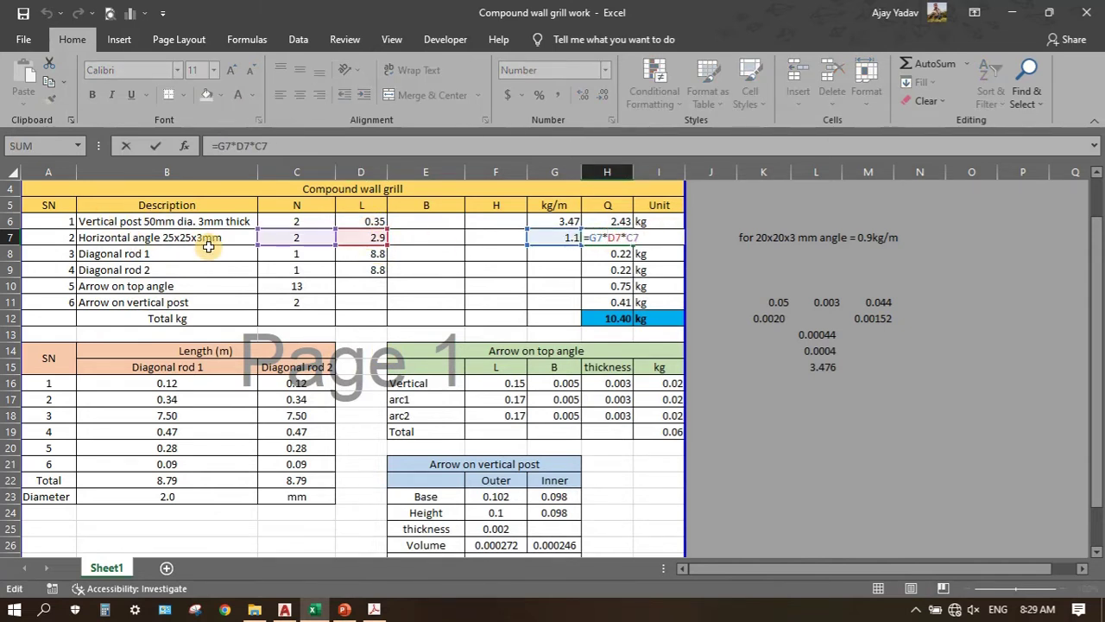
pyautogui.press('Return')
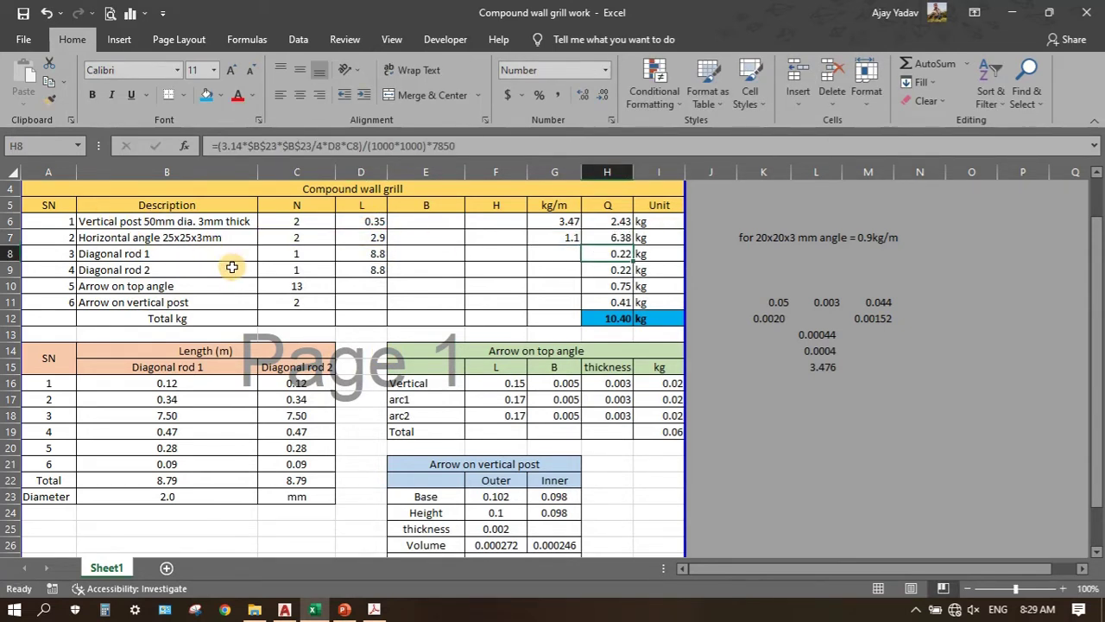
# Step: Review the Diagonal rod 1 row and its lengths table, including the first bar's formula in B16
pyautogui.click(177, 255)
pyautogui.moveTo(172, 360); pyautogui.dragTo(182, 415)
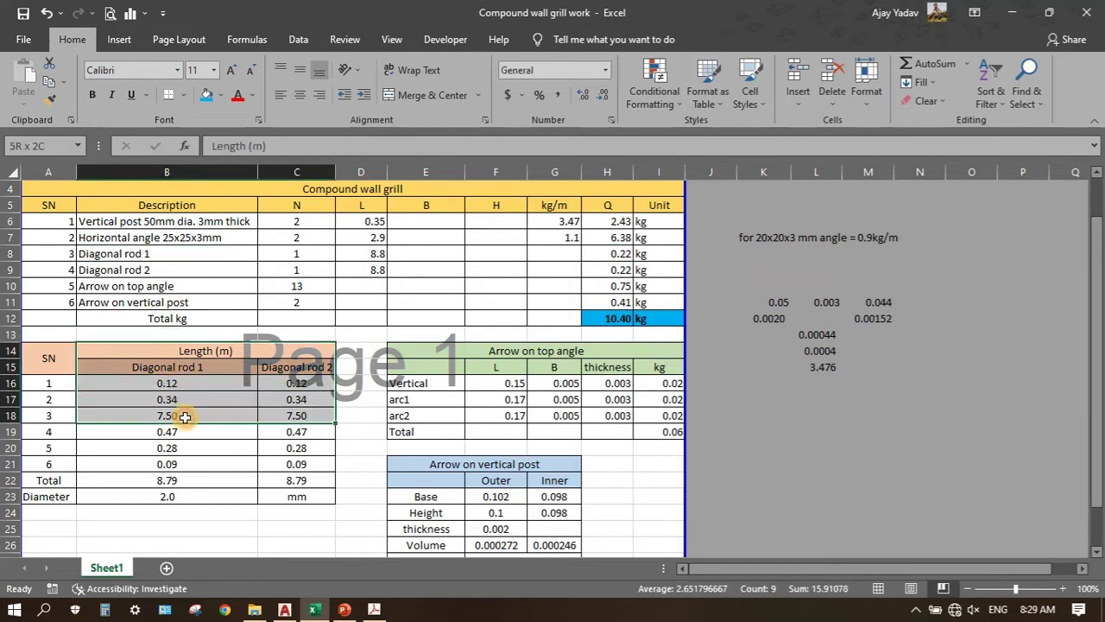
pyautogui.click(168, 383)
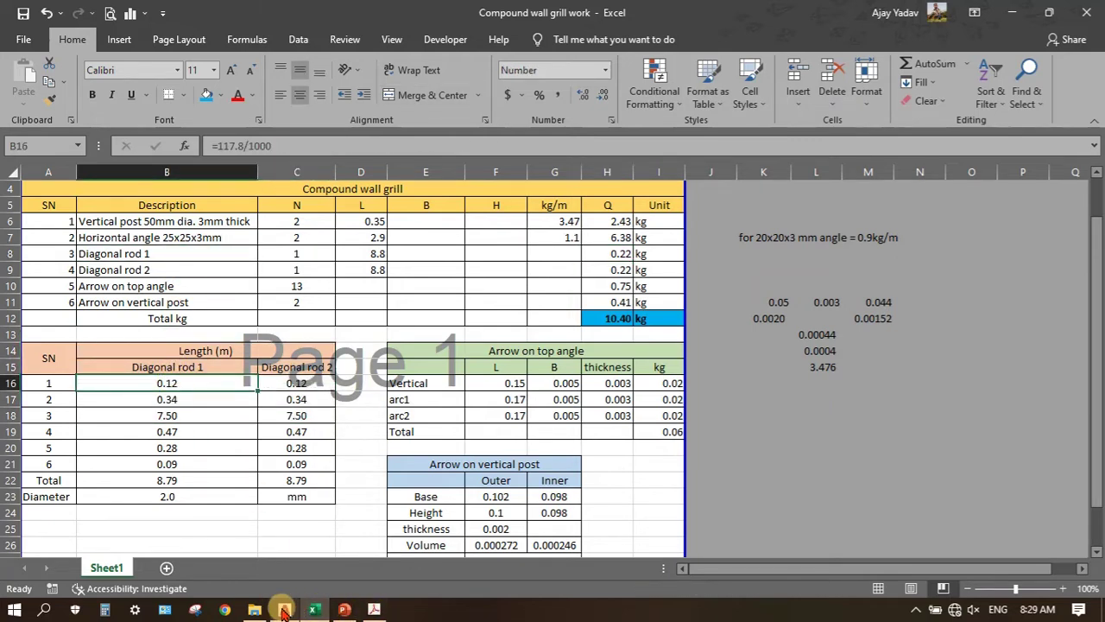
# Step: Switch to AutoCAD and examine the first diagonal bars beside the end post in model space
pyautogui.click(287, 609)
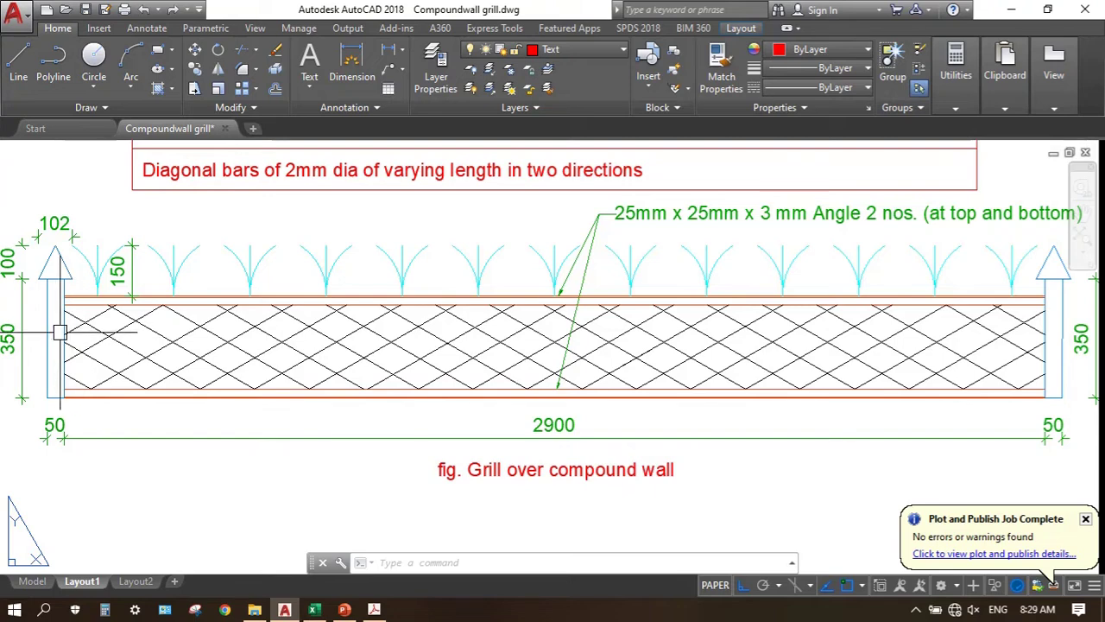
pyautogui.click(88, 319)
pyautogui.press('Escape')
pyautogui.hotkey('ctrl', 'pageup')
pyautogui.click(311, 286)
pyautogui.click(443, 316)
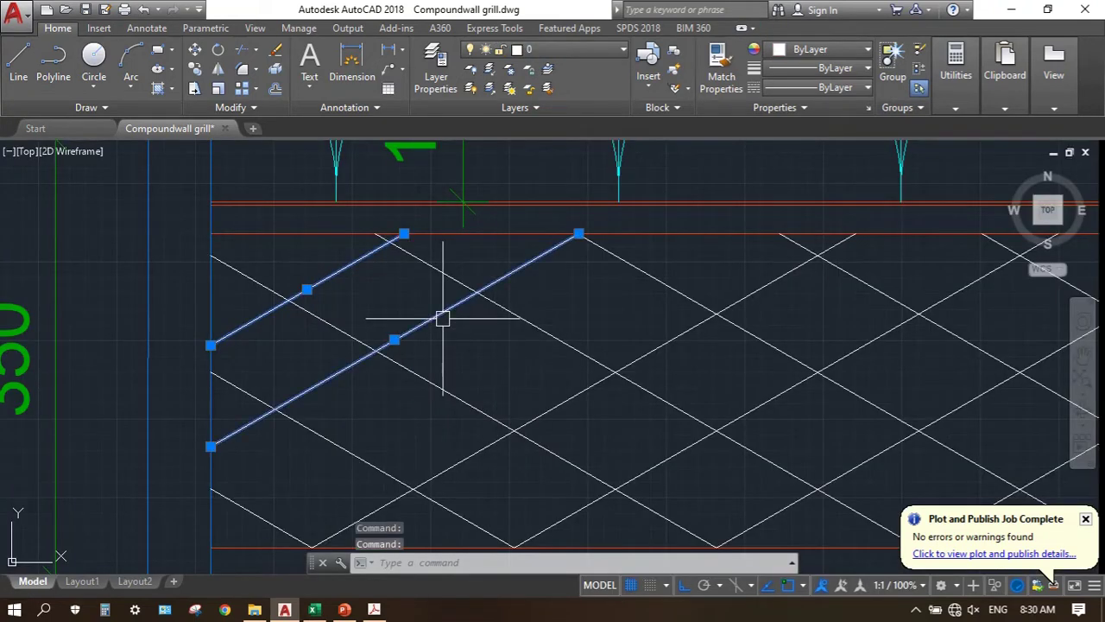
pyautogui.click(565, 398)
pyautogui.press('Escape')
# Step: Return to Excel and inspect the formula for the third Diagonal rod 1 length in B18
pyautogui.click(316, 609)
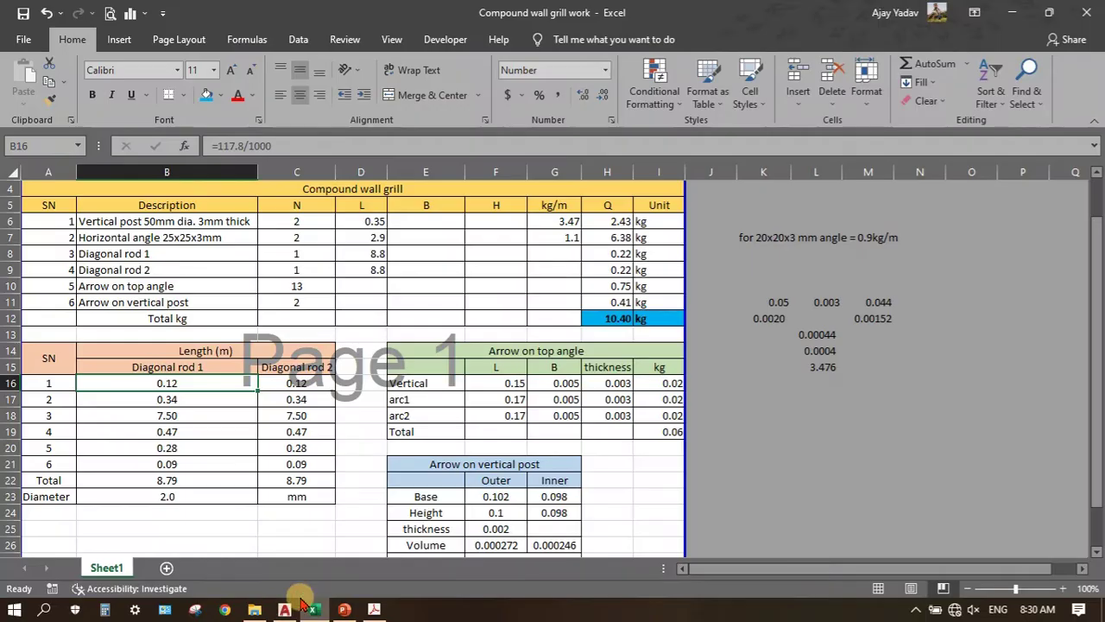
pyautogui.click(179, 414)
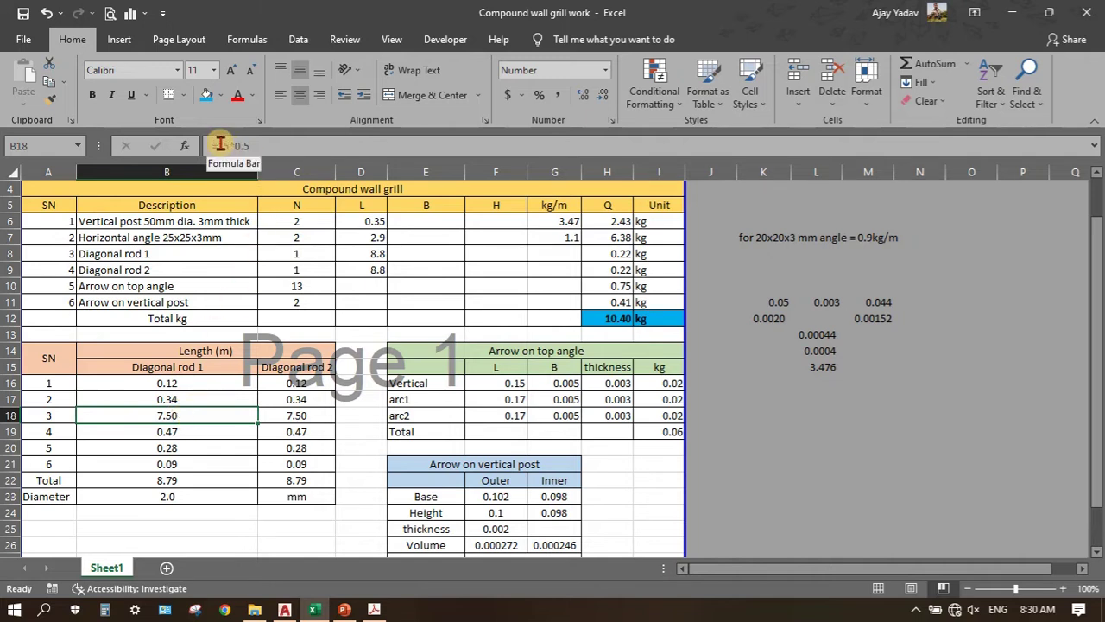
pyautogui.tripleClick(253, 149)
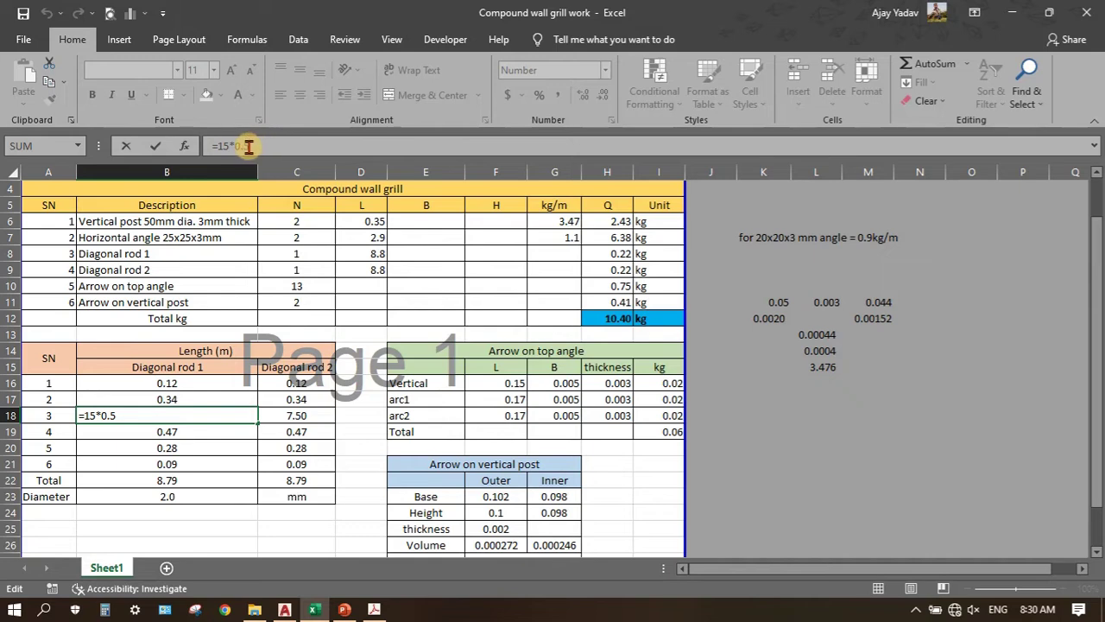
pyautogui.press('Return')
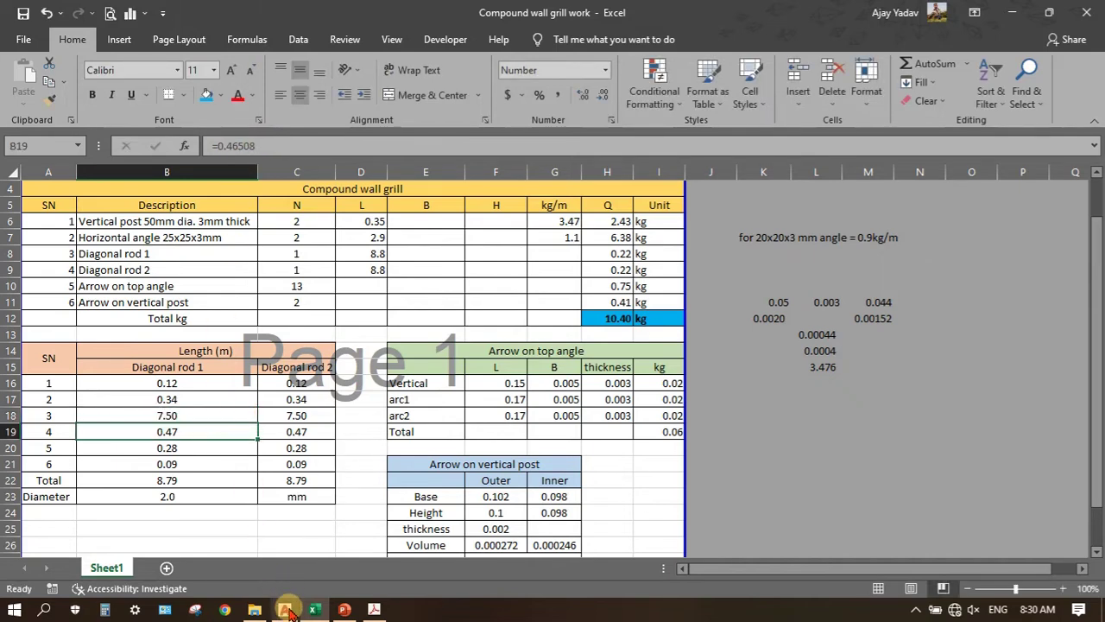
# Step: Switch to AutoCAD, measure one full-length diagonal bar between the bottom and top angles, and examine the last bars beside the far end post
pyautogui.click(284, 609)
pyautogui.scroll(-2, 418, 338)
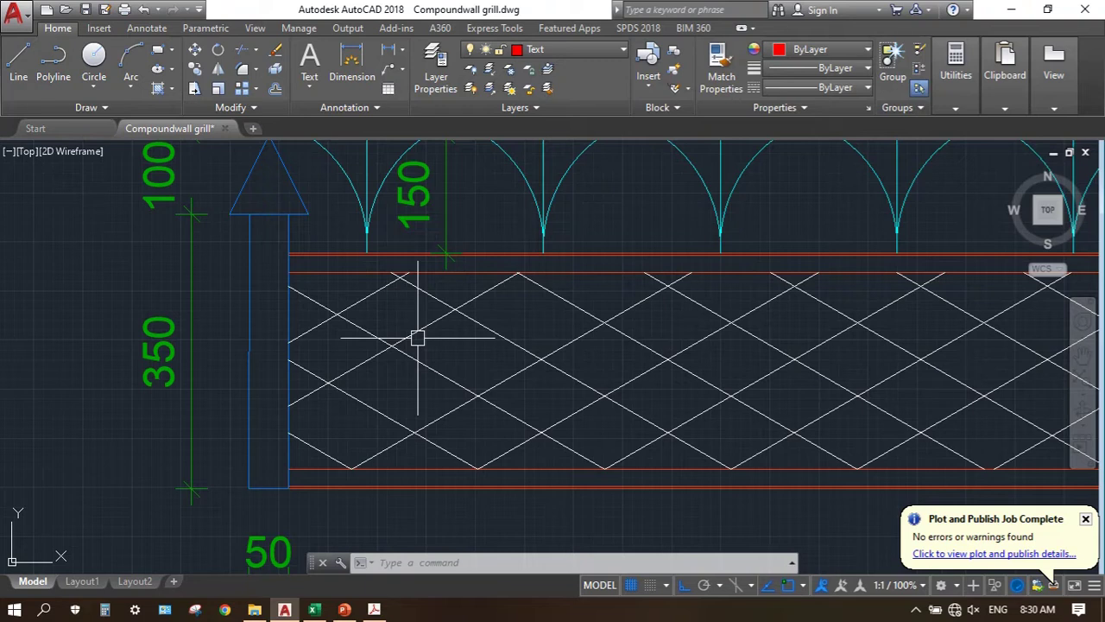
pyautogui.write('di')
pyautogui.press('Return')
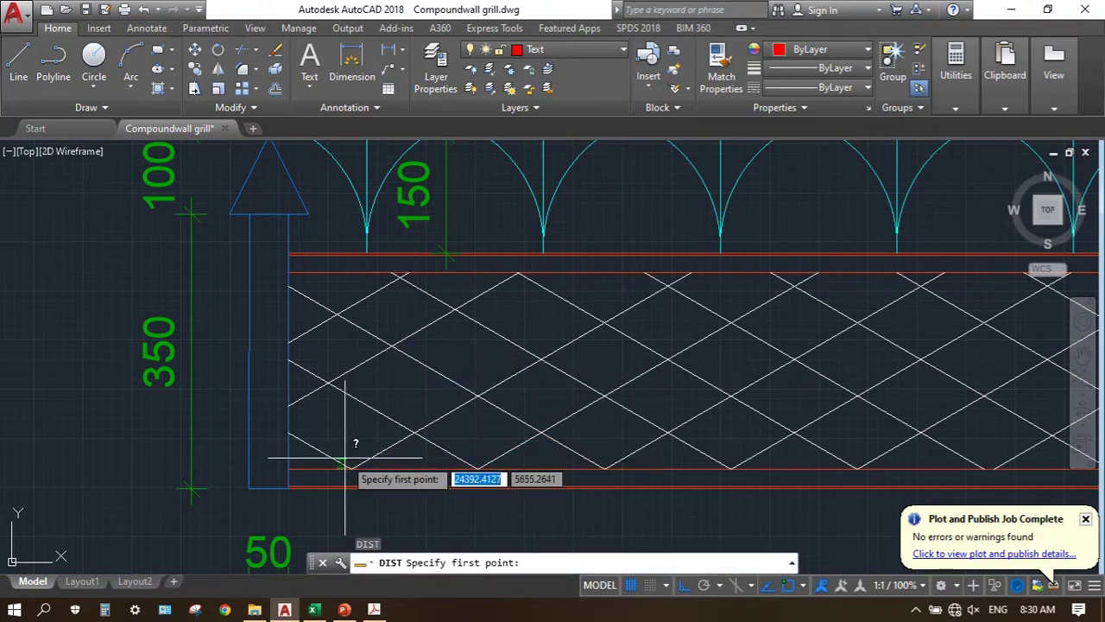
pyautogui.click(353, 468)
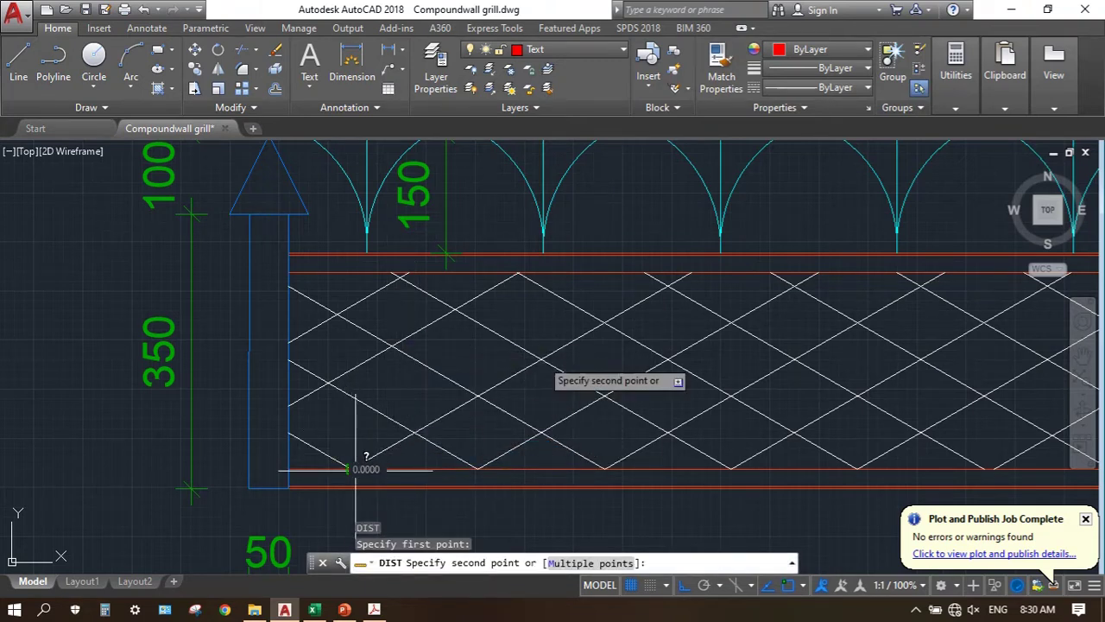
pyautogui.click(691, 273)
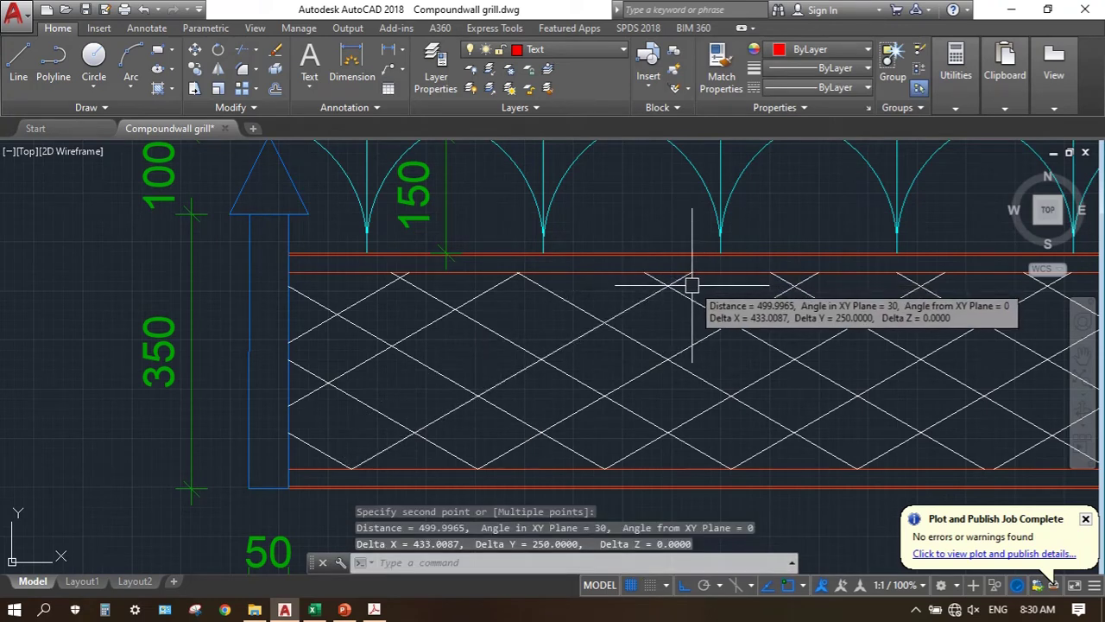
pyautogui.scroll(-4, 12, 302)
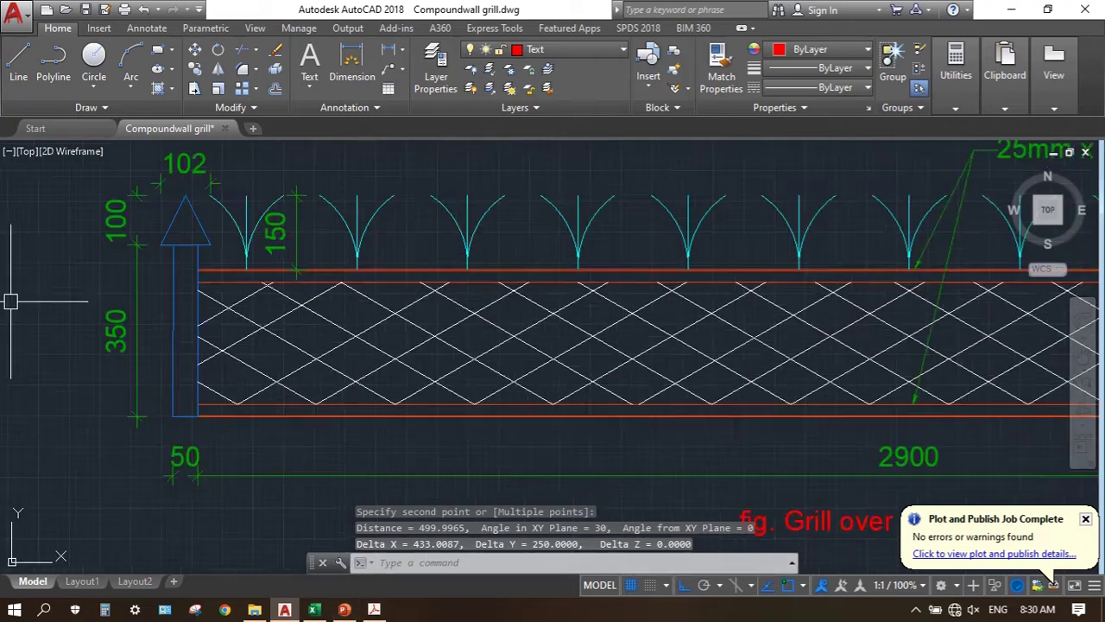
pyautogui.scroll(2, 1032, 356)
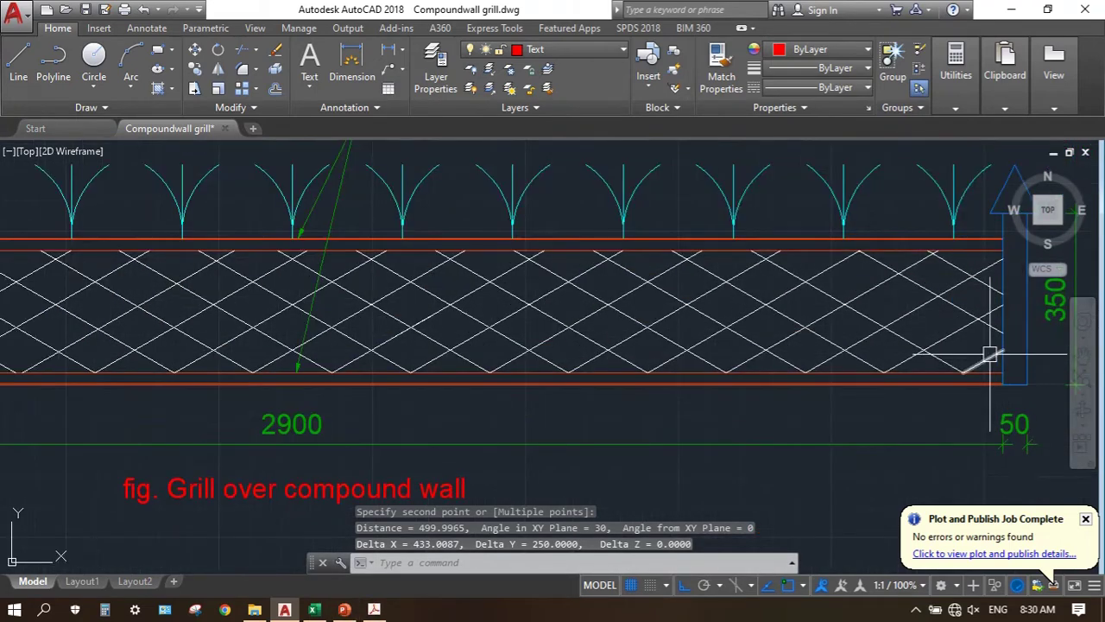
# Step: Return to Excel and review the Diagonal rod 1 lengths in B16:B21 and the total formulas for both rods in B22 and C22
pyautogui.click(315, 609)
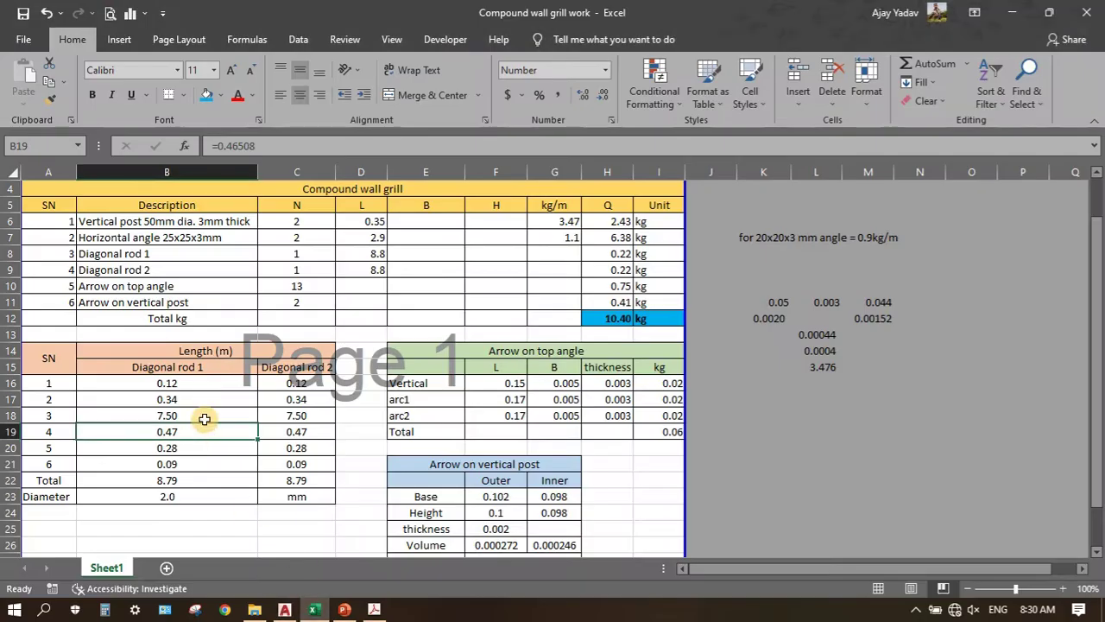
pyautogui.moveTo(136, 448); pyautogui.dragTo(140, 465)
pyautogui.click(142, 437)
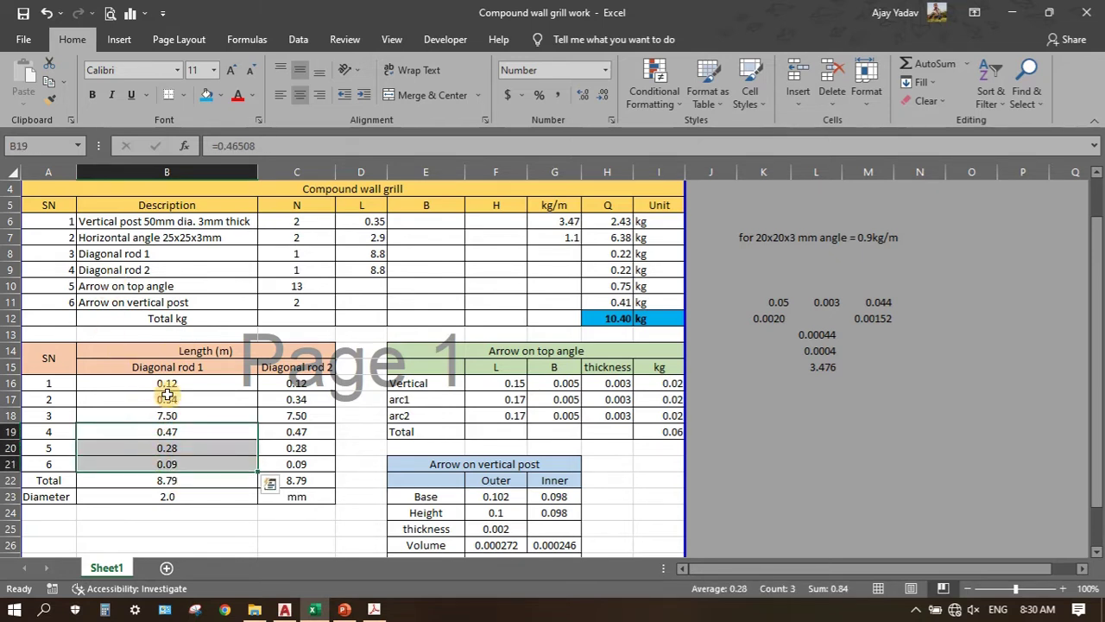
pyautogui.moveTo(167, 391); pyautogui.dragTo(169, 463)
pyautogui.click(172, 481)
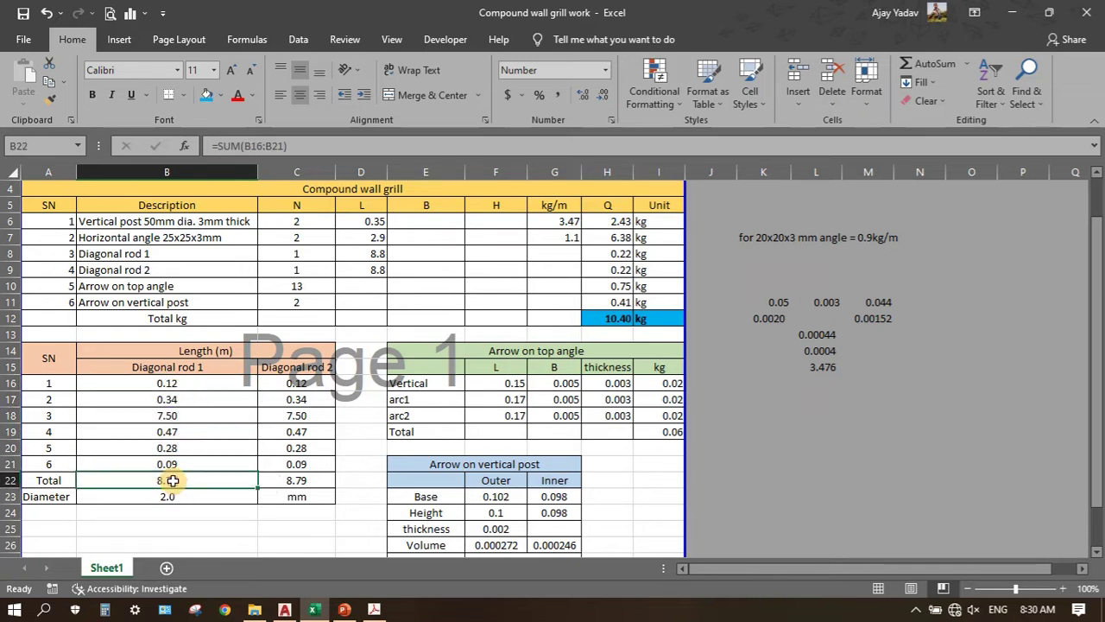
pyautogui.doubleClick(173, 481)
pyautogui.press('Return')
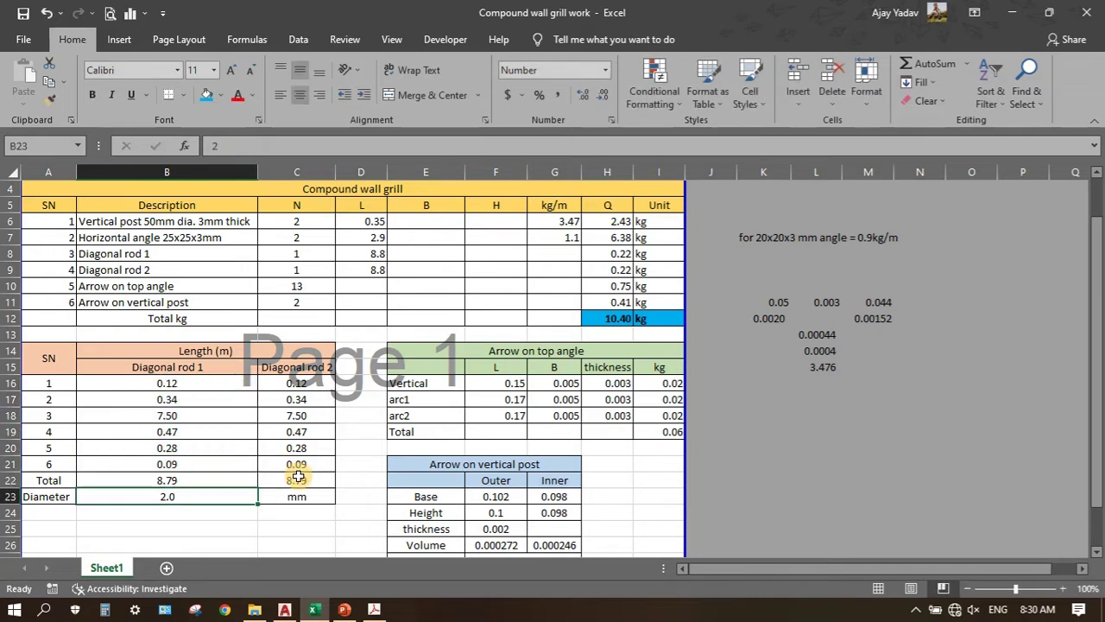
pyautogui.doubleClick(297, 477)
pyautogui.press('Return')
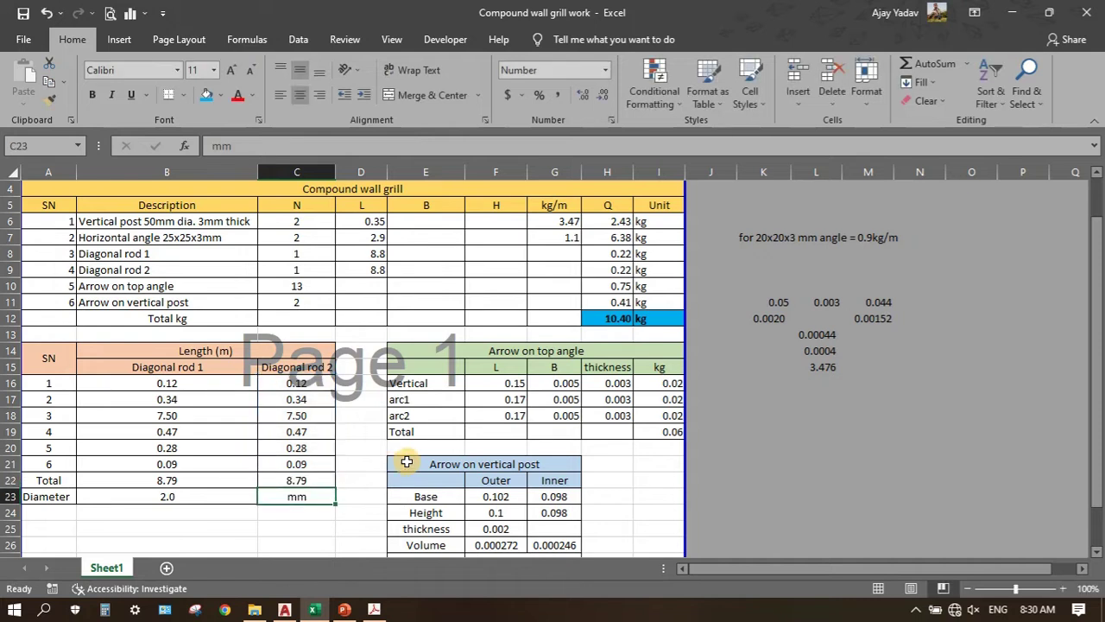
# Step: Check the diagonal rod lengths in D8:D9 and inspect the Diagonal rod 1 quantity formula in H8 against the diameter in B23
pyautogui.moveTo(363, 254); pyautogui.dragTo(365, 265)
pyautogui.moveTo(299, 252); pyautogui.dragTo(367, 268)
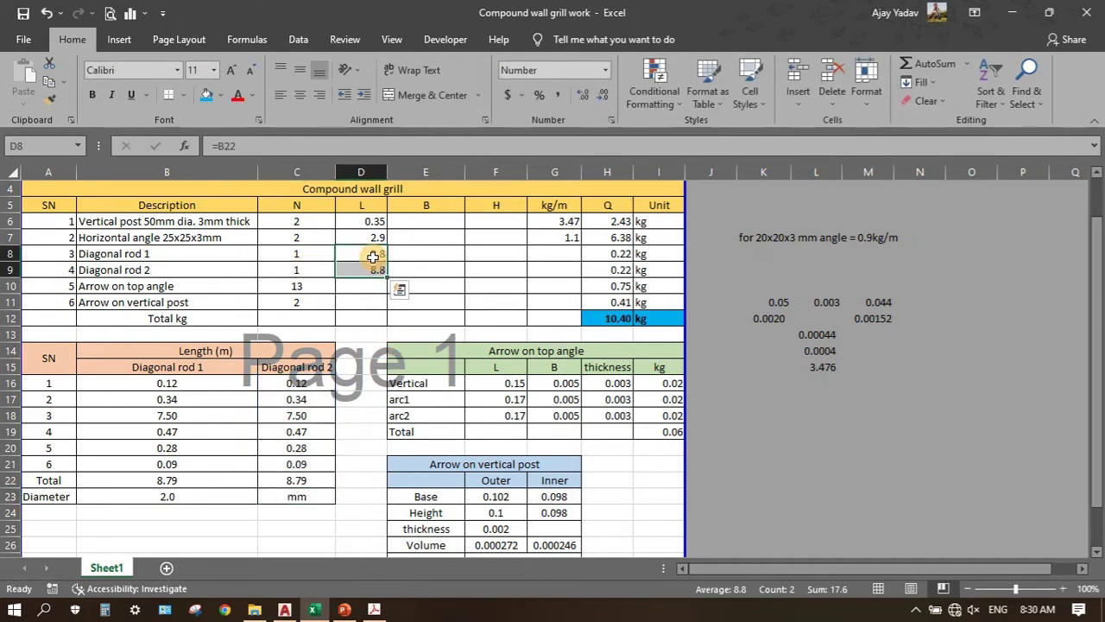
pyautogui.click(607, 253)
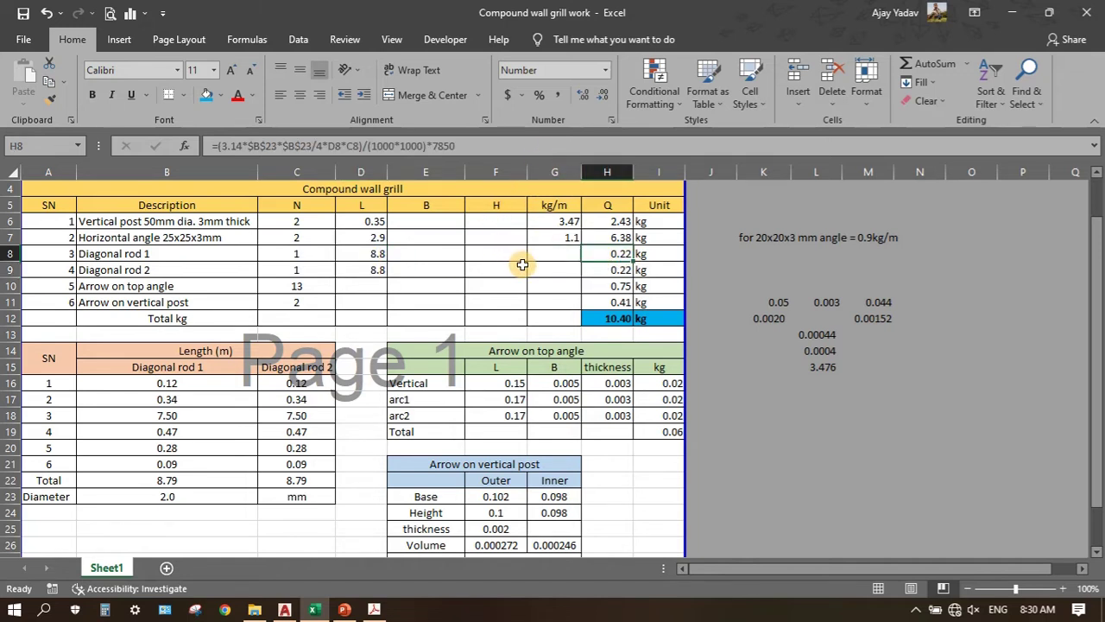
pyautogui.click(157, 493)
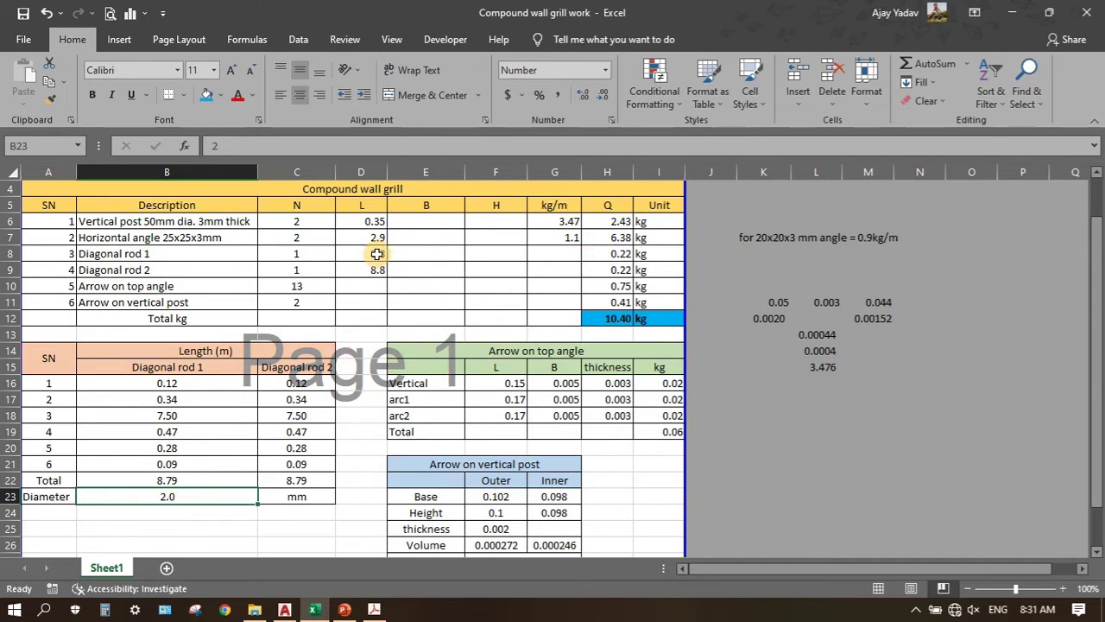
pyautogui.click(619, 257)
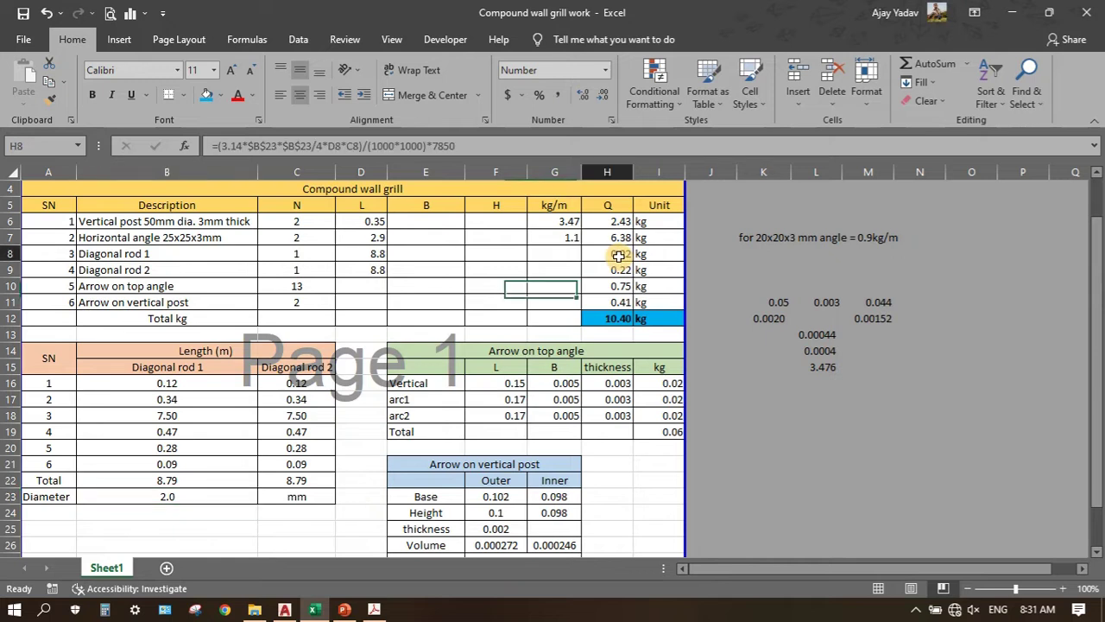
pyautogui.click(481, 146)
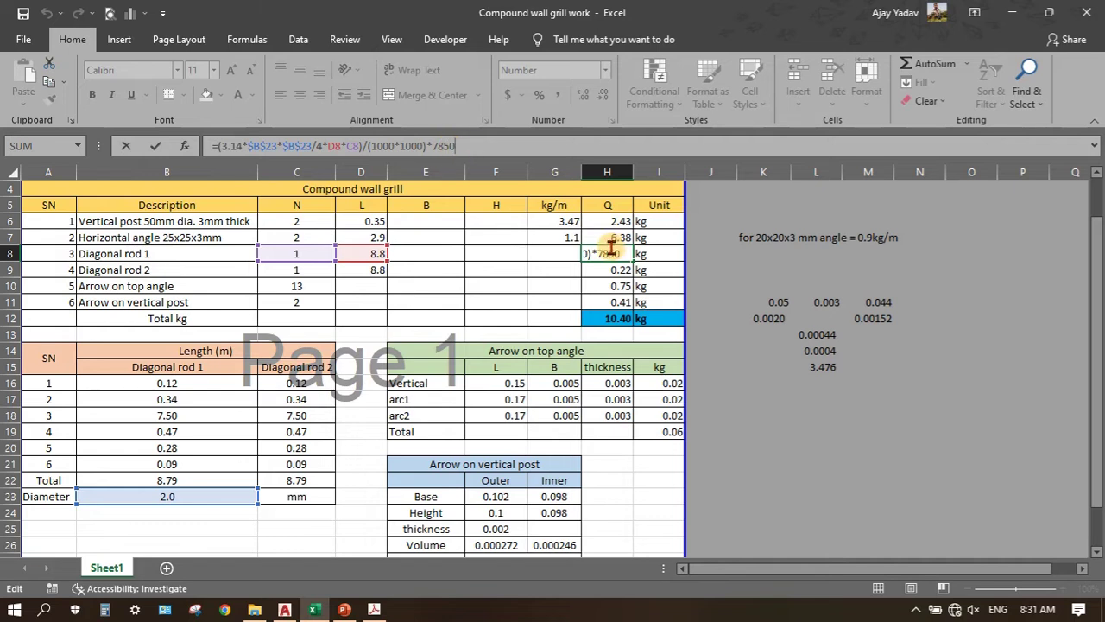
pyautogui.press('Return')
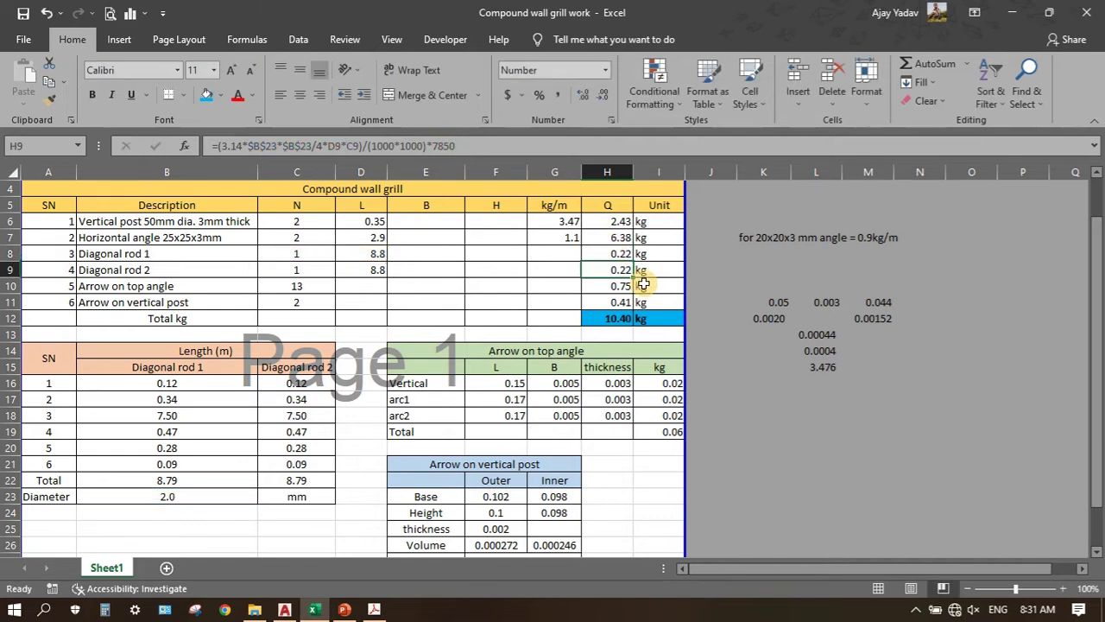
pyautogui.click(618, 254)
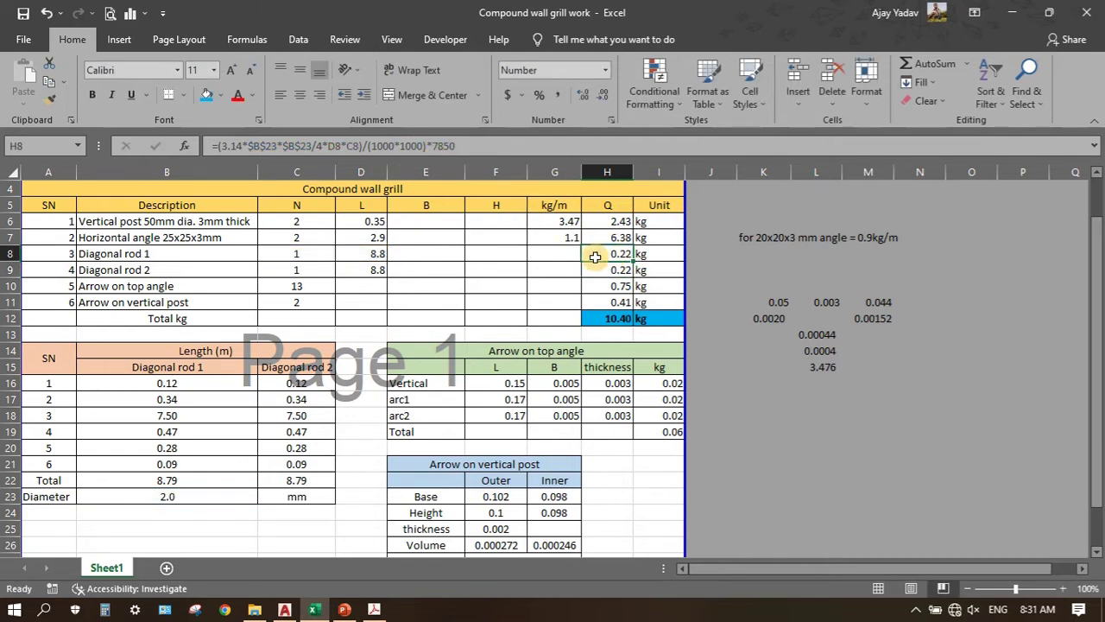
pyautogui.click(171, 254)
pyautogui.moveTo(221, 246); pyautogui.dragTo(649, 269)
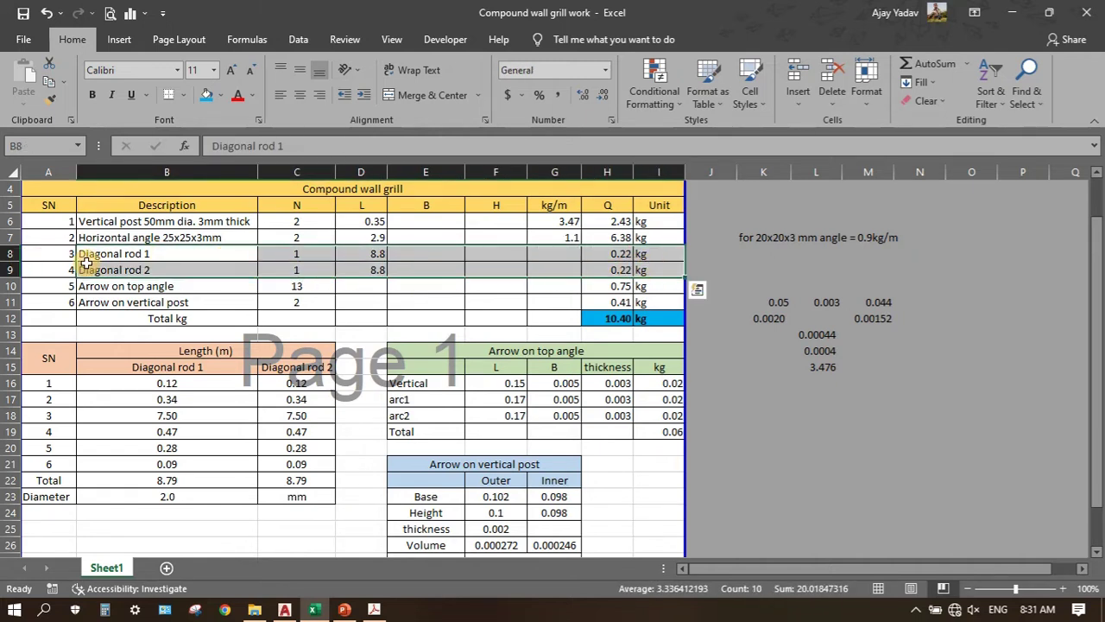
# Step: Compare the Arrow on top angle item in row 10 with the arrow specification in the Acrobat drawing
pyautogui.click(136, 289)
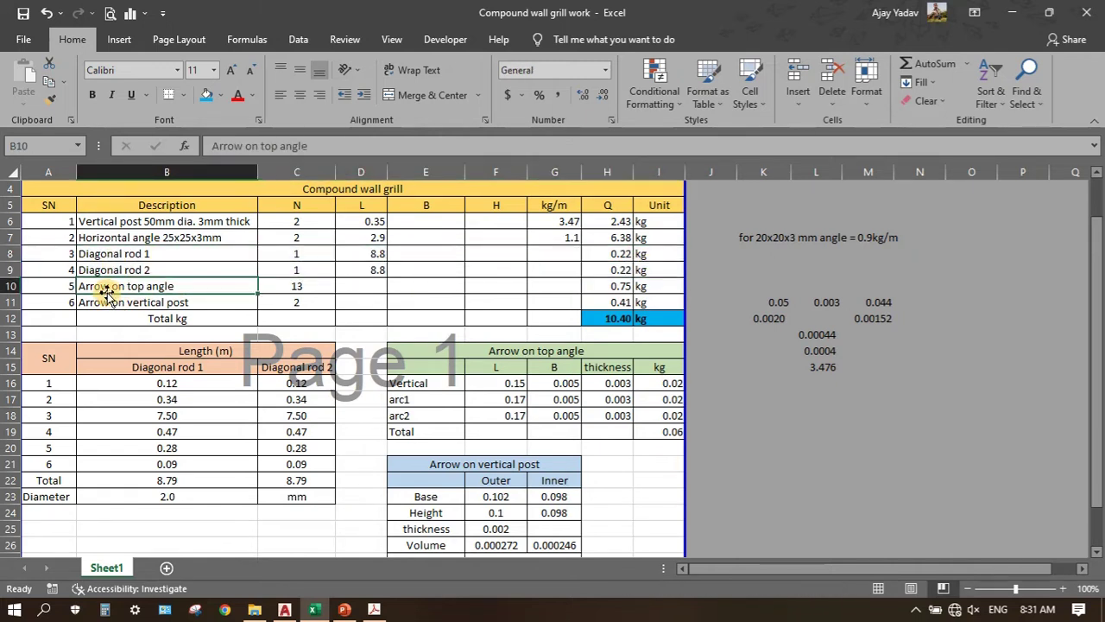
pyautogui.click(373, 609)
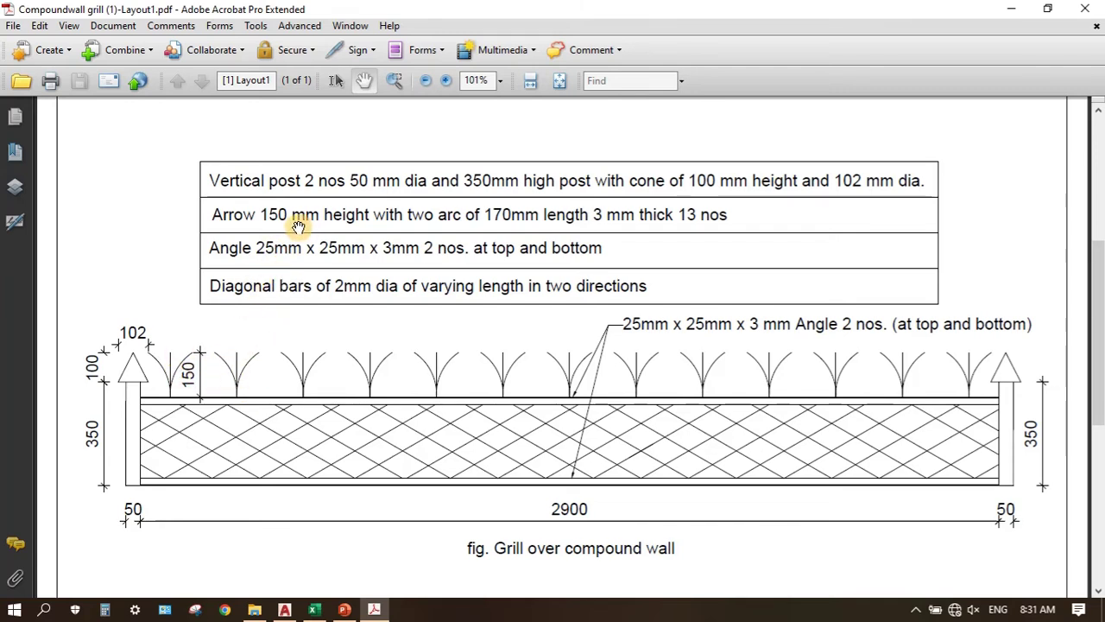
pyautogui.click(338, 609)
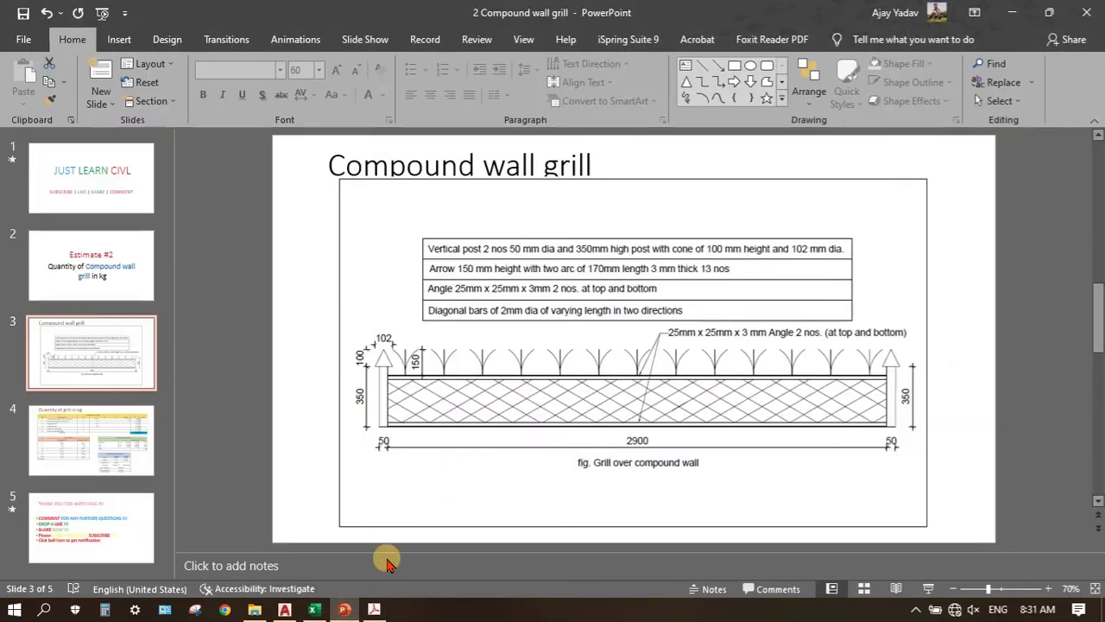
pyautogui.click(344, 609)
# Step: Return to Excel and review the length, breadth and thickness entries for the vertical and two arcs in the Arrow on top angle table
pyautogui.click(316, 610)
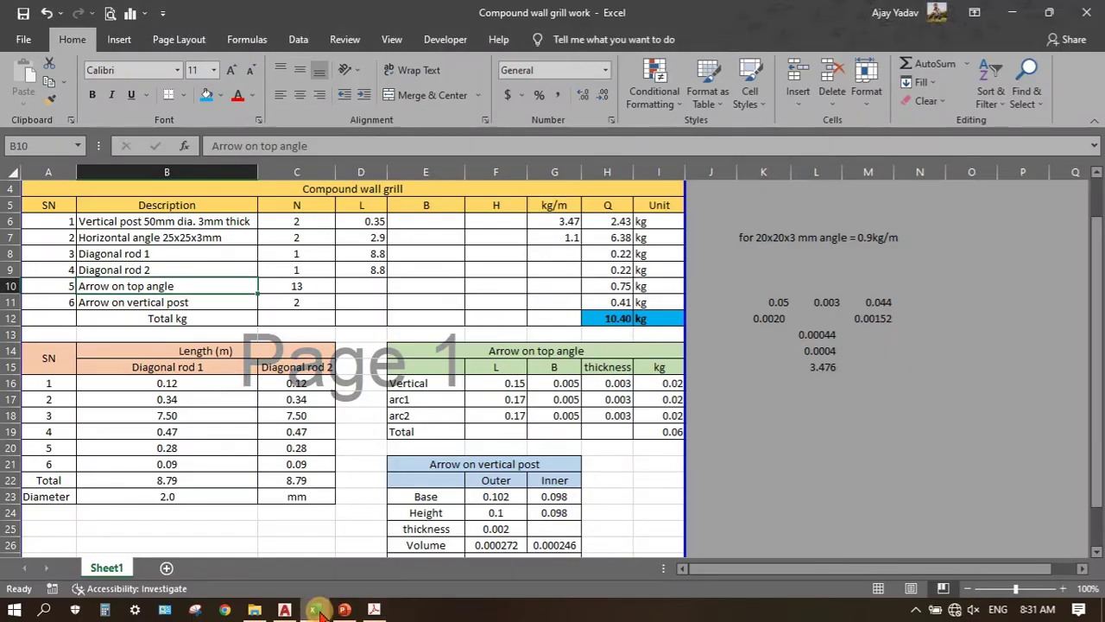
pyautogui.click(541, 349)
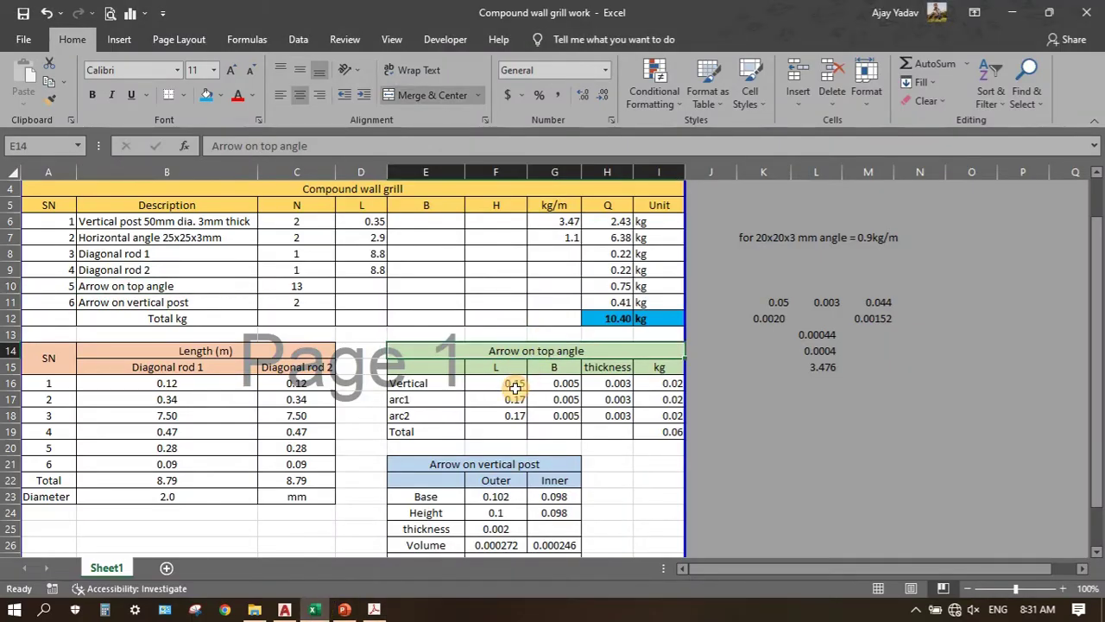
pyautogui.click(511, 382)
pyautogui.moveTo(402, 382); pyautogui.dragTo(483, 376)
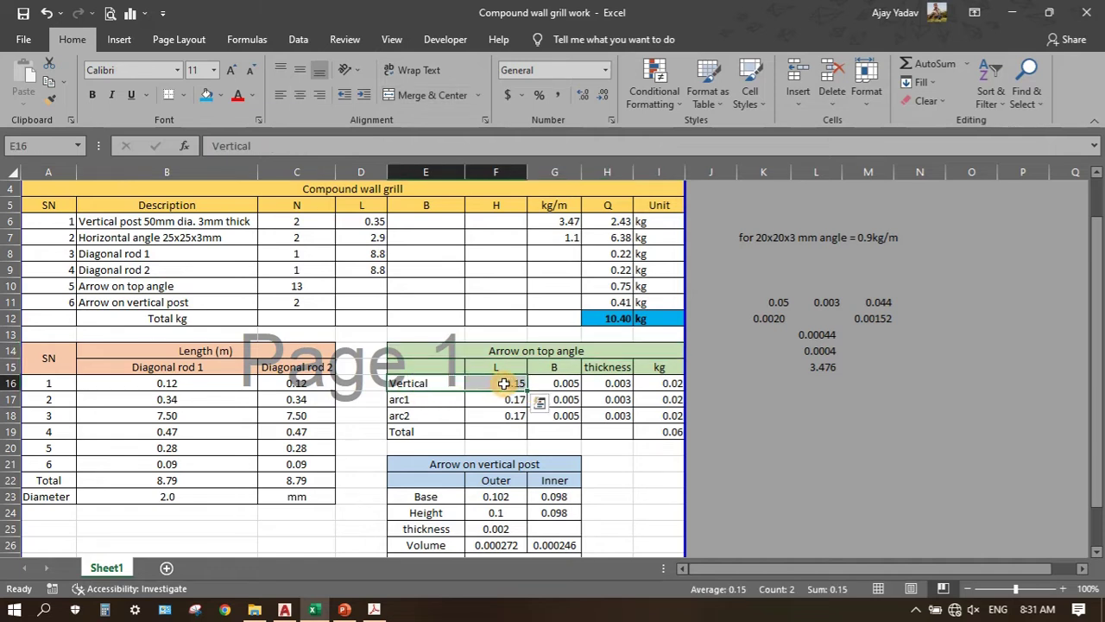
pyautogui.click(498, 386)
pyautogui.click(445, 402)
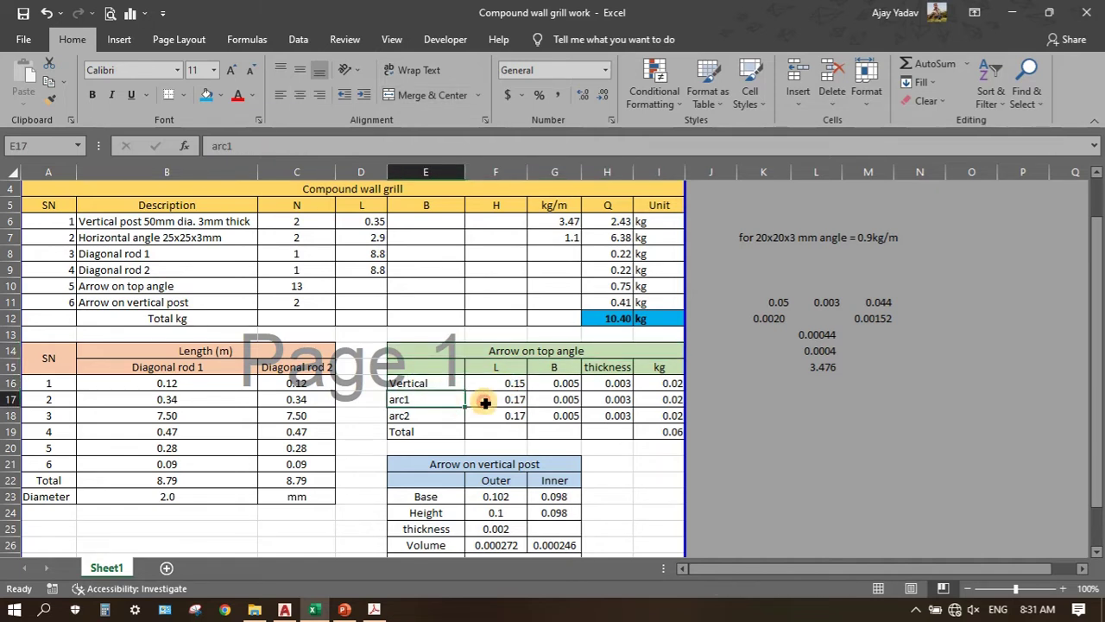
pyautogui.click(501, 413)
pyautogui.click(565, 383)
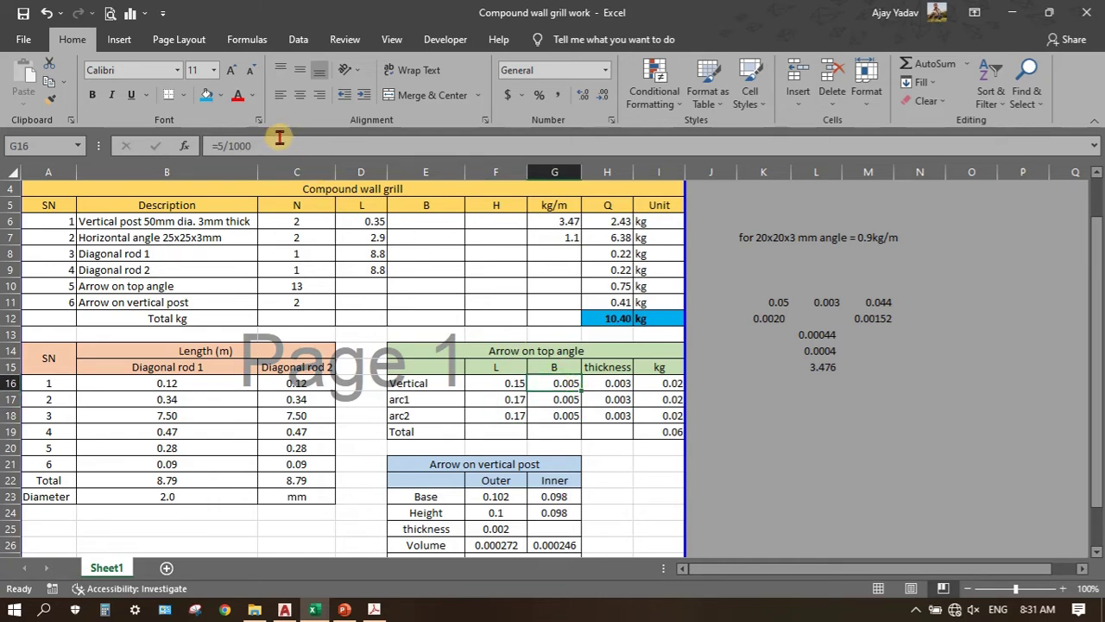
pyautogui.click(559, 415)
pyautogui.moveTo(566, 383); pyautogui.dragTo(559, 416)
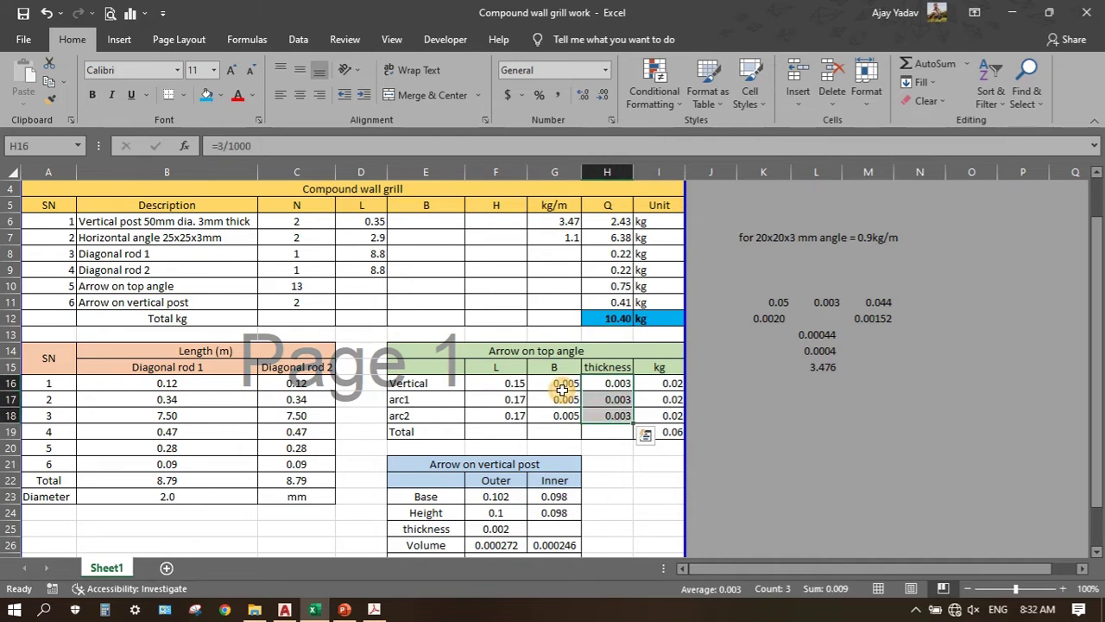
# Step: Inspect the vertical piece's weight formula in I16 and the single-arrow total formula in I19 of the Arrow on top angle table
pyautogui.doubleClick(647, 382)
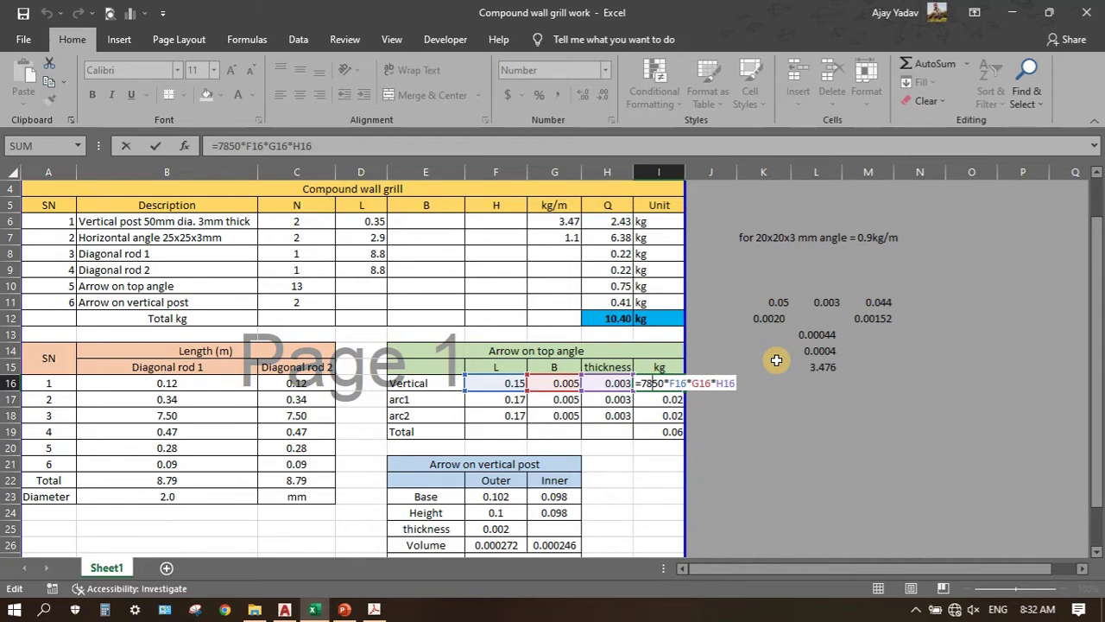
pyautogui.press('Return')
pyautogui.click(666, 431)
pyautogui.hotkey('alt', '=')
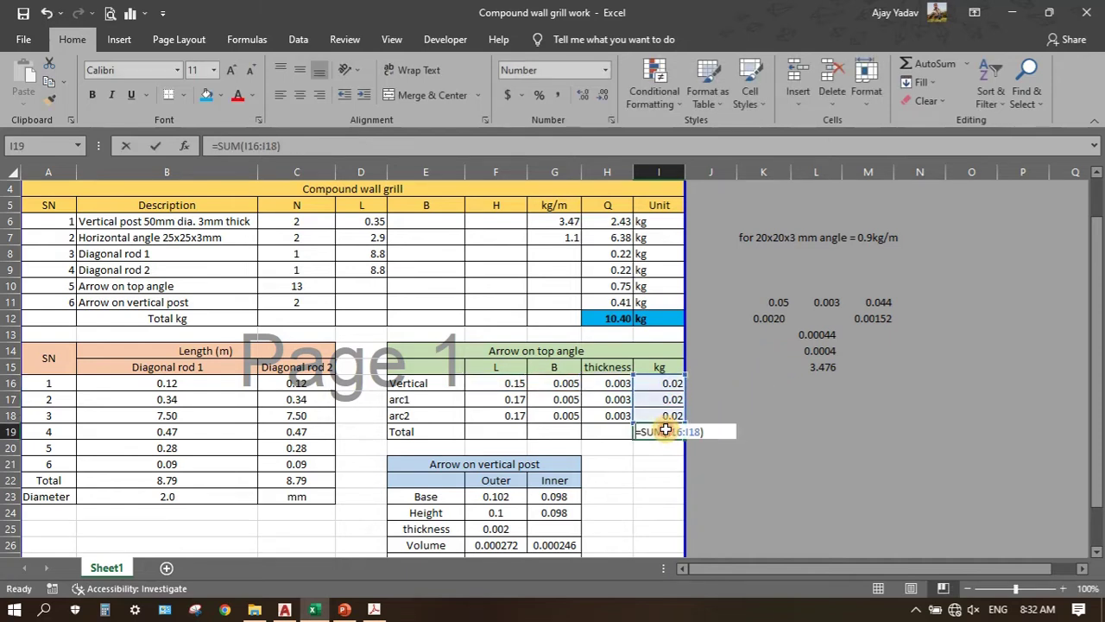
pyautogui.press('Return')
pyautogui.click(538, 354)
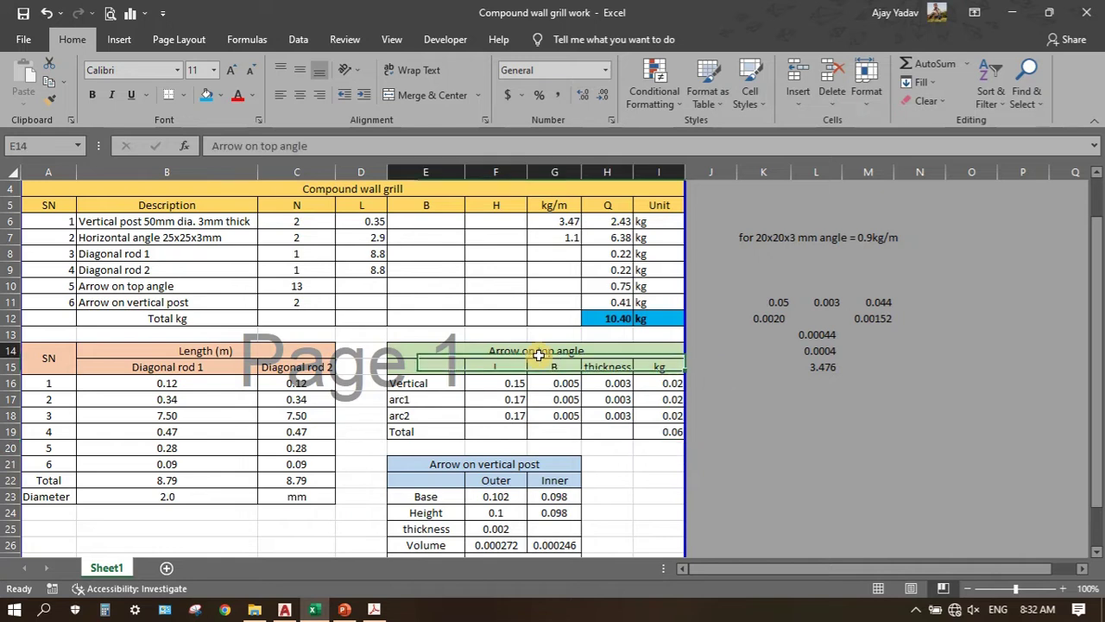
pyautogui.moveTo(538, 354); pyautogui.dragTo(553, 426)
pyautogui.click(665, 430)
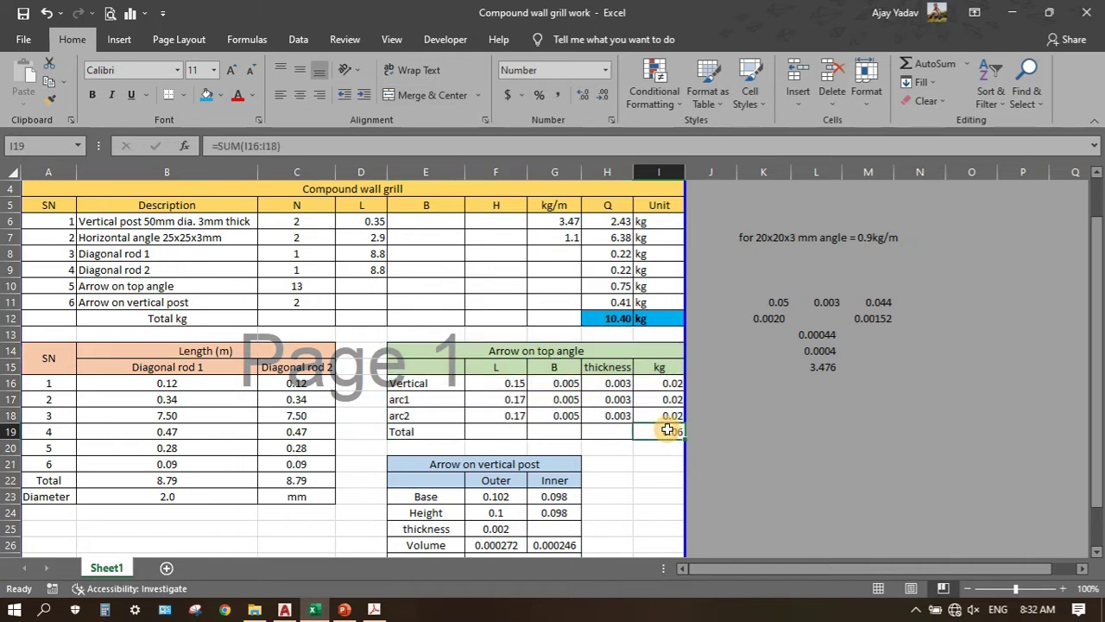
# Step: Check the number of top angle arrows in C10 and inspect their quantity formula in H10
pyautogui.click(293, 285)
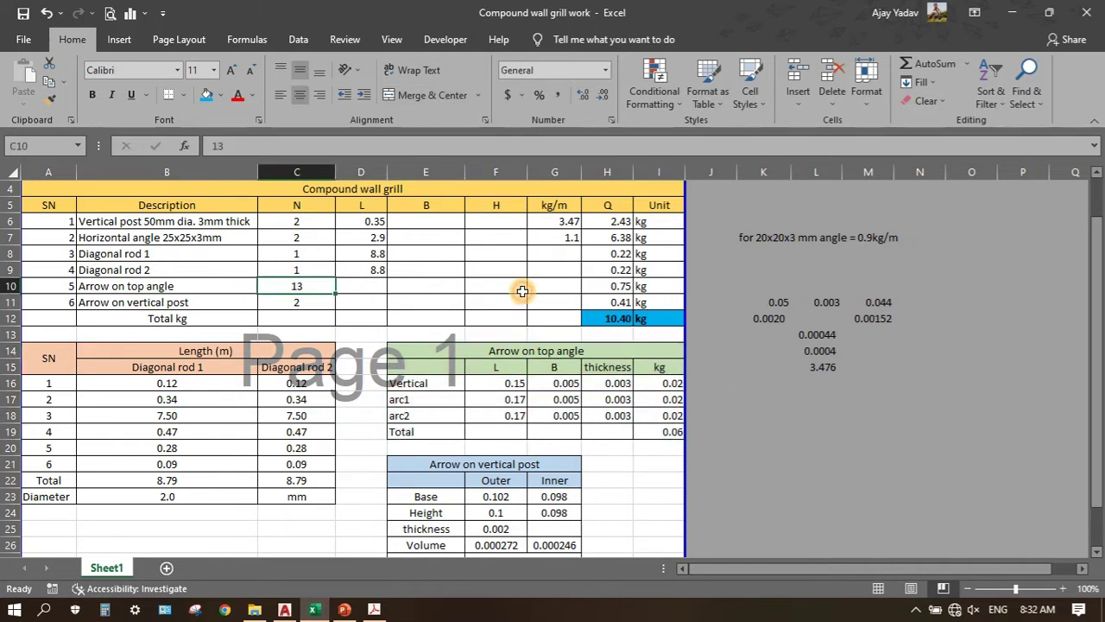
pyautogui.doubleClick(617, 285)
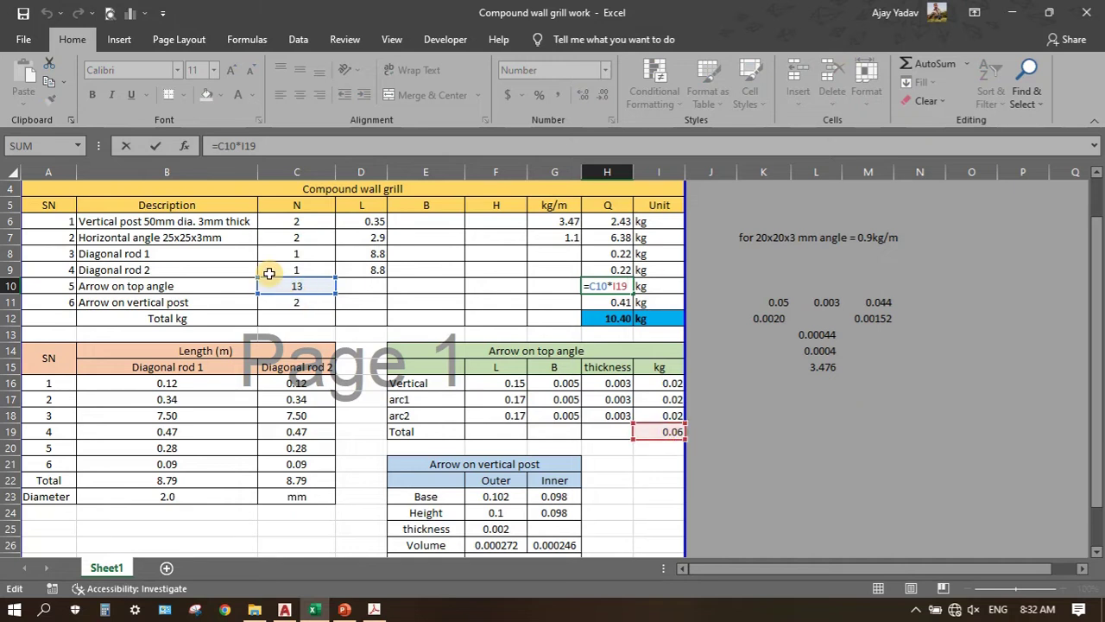
pyautogui.press('Return')
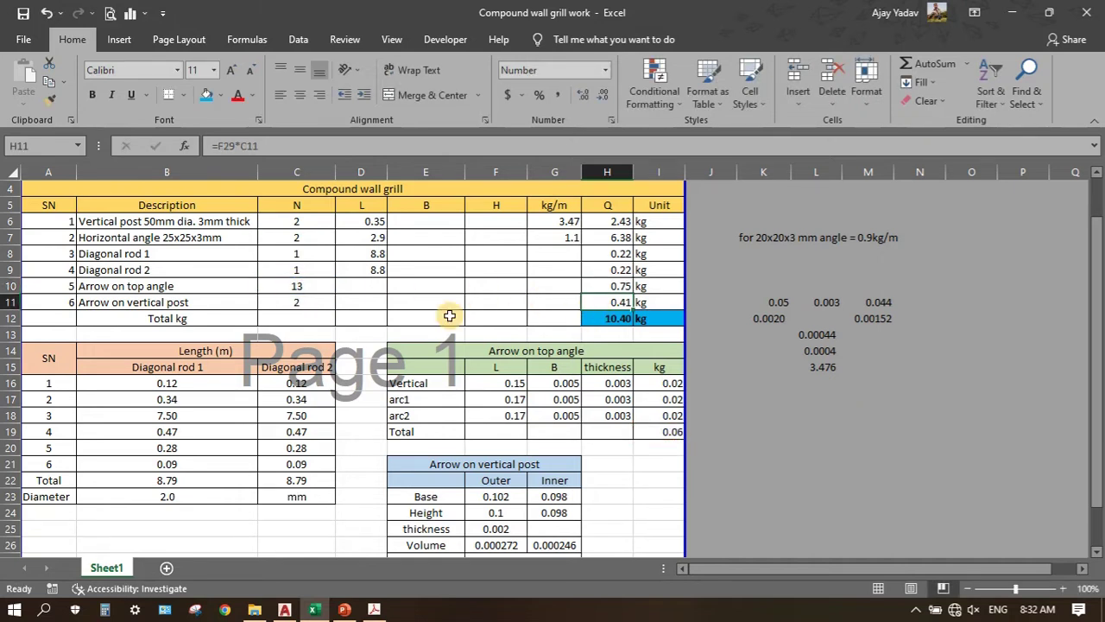
# Step: Compare the Arrow on vertical post item in row 11 with the post and cone specification in the Acrobat drawing
pyautogui.click(158, 306)
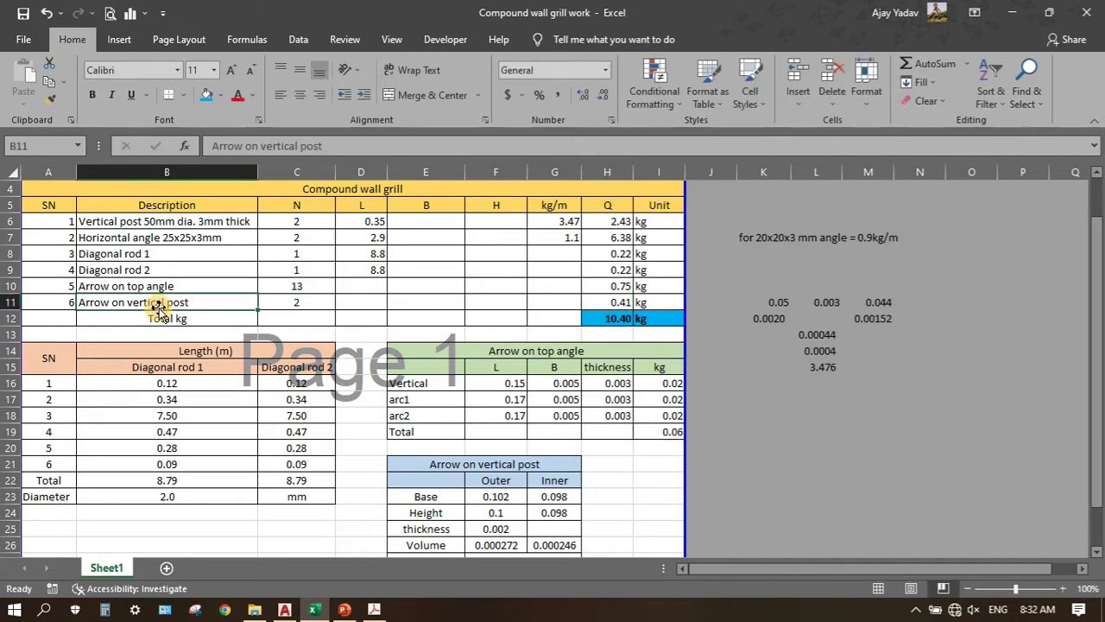
pyautogui.click(374, 608)
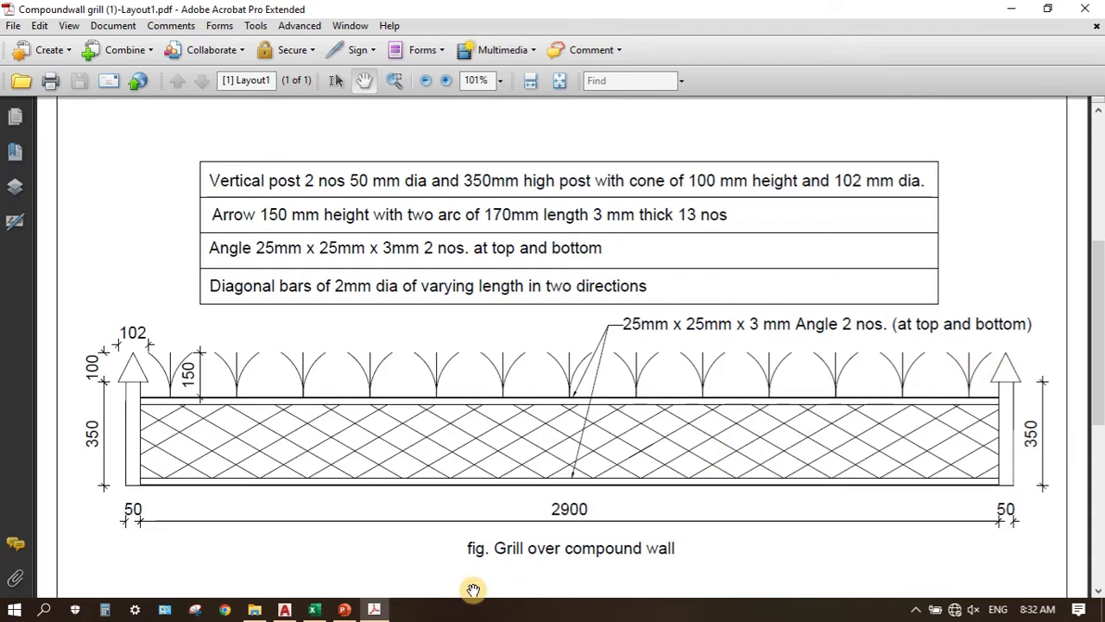
pyautogui.click(374, 610)
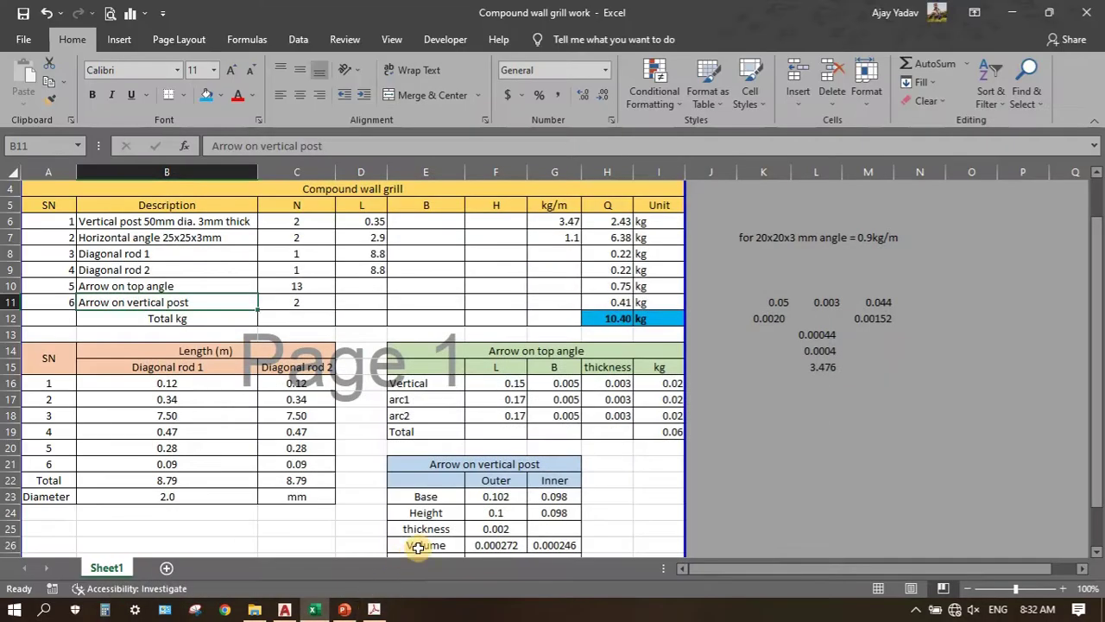
# Step: Check the outer base, height and thickness entries in F23:F25 of the Arrow on vertical post table against the cone dimensions in the Acrobat drawing
pyautogui.scroll(-2, 542, 527)
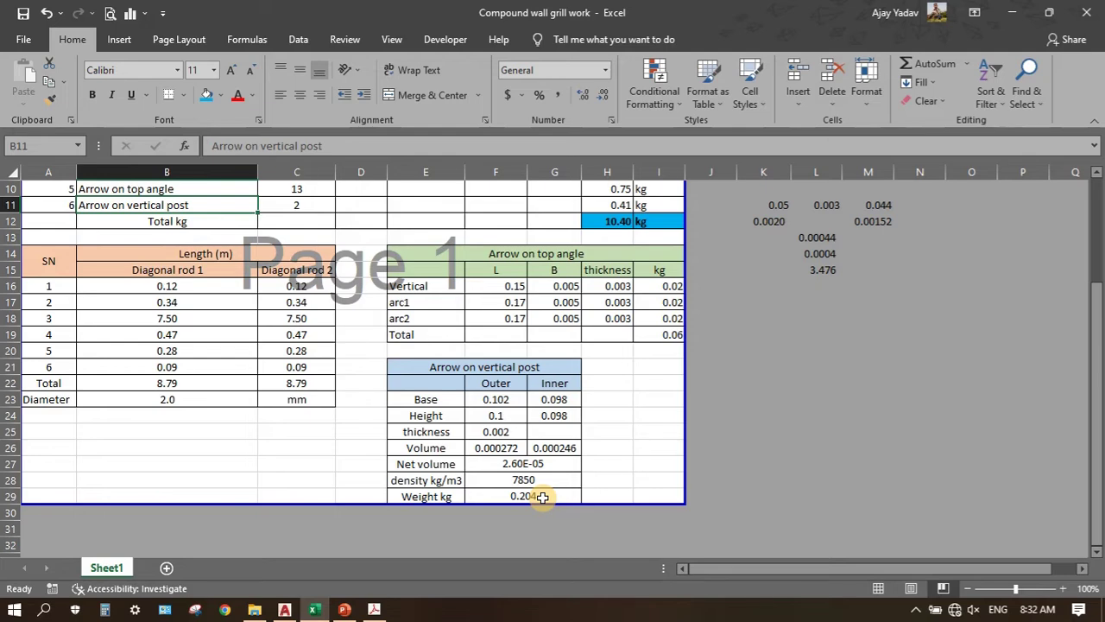
pyautogui.click(499, 401)
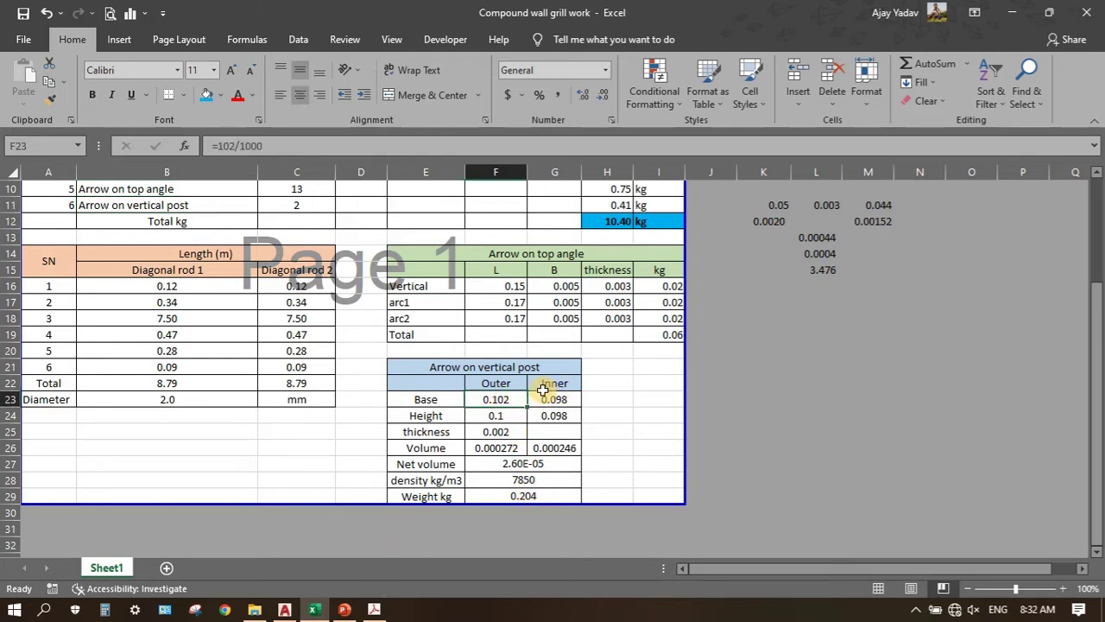
pyautogui.click(374, 610)
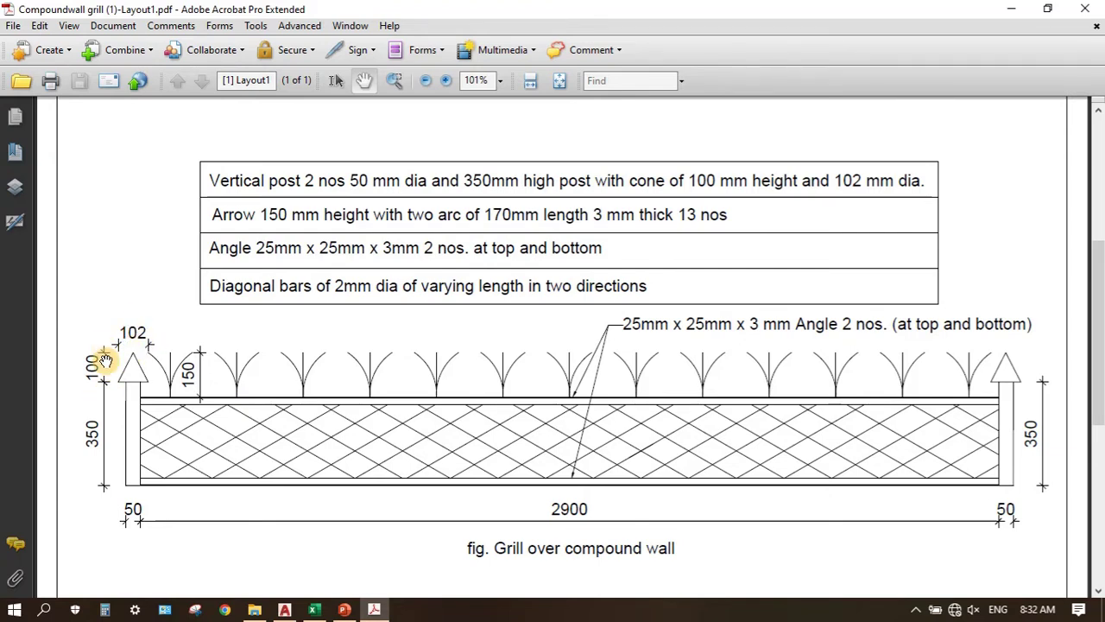
pyautogui.click(374, 609)
pyautogui.click(506, 416)
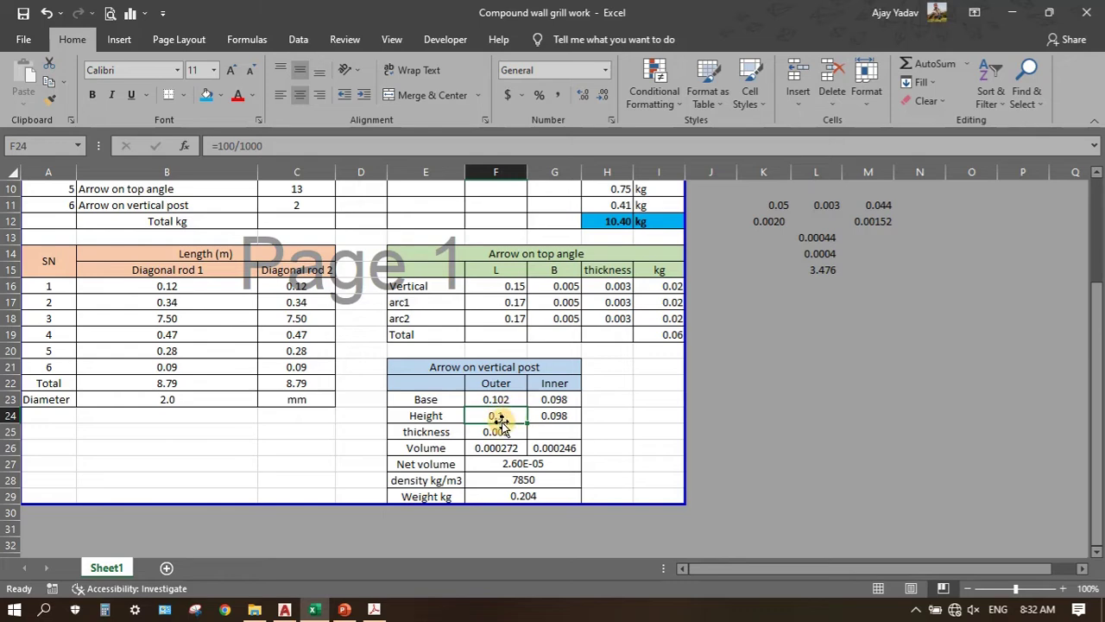
pyautogui.click(501, 433)
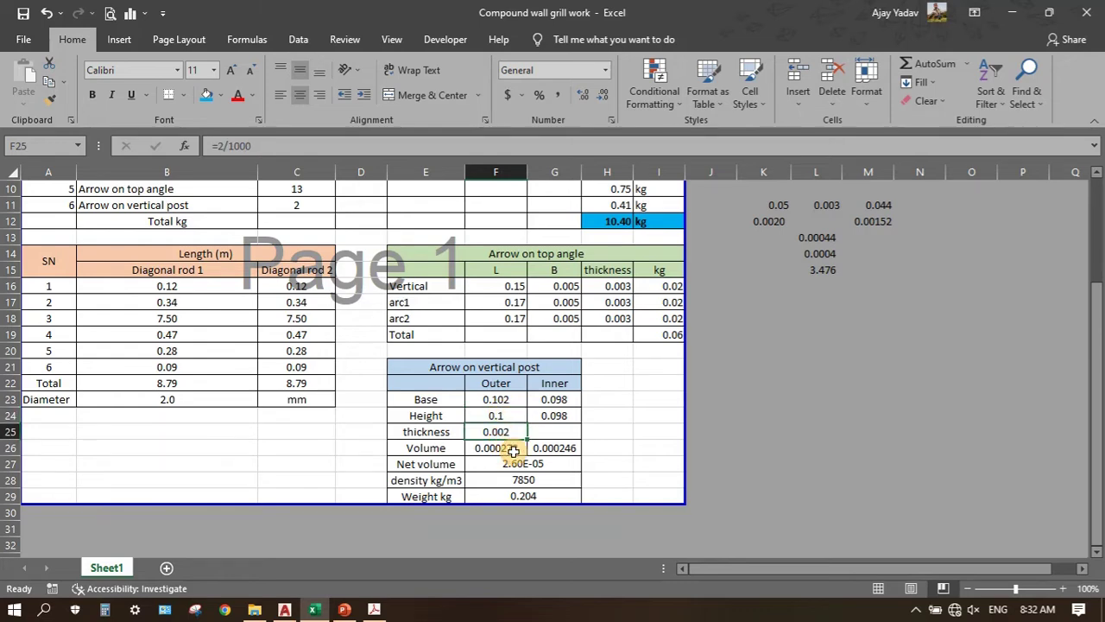
# Step: Inspect the inner base formula in G23 and the inner height formula in G24, referring to the grill drawing slide in PowerPoint
pyautogui.click(345, 610)
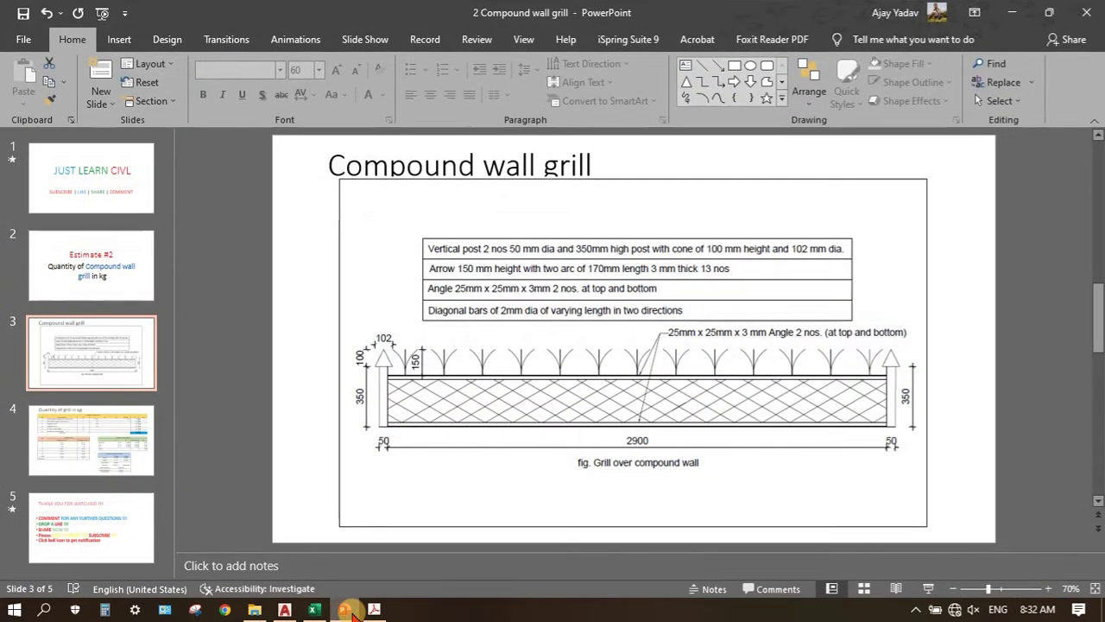
pyautogui.click(347, 610)
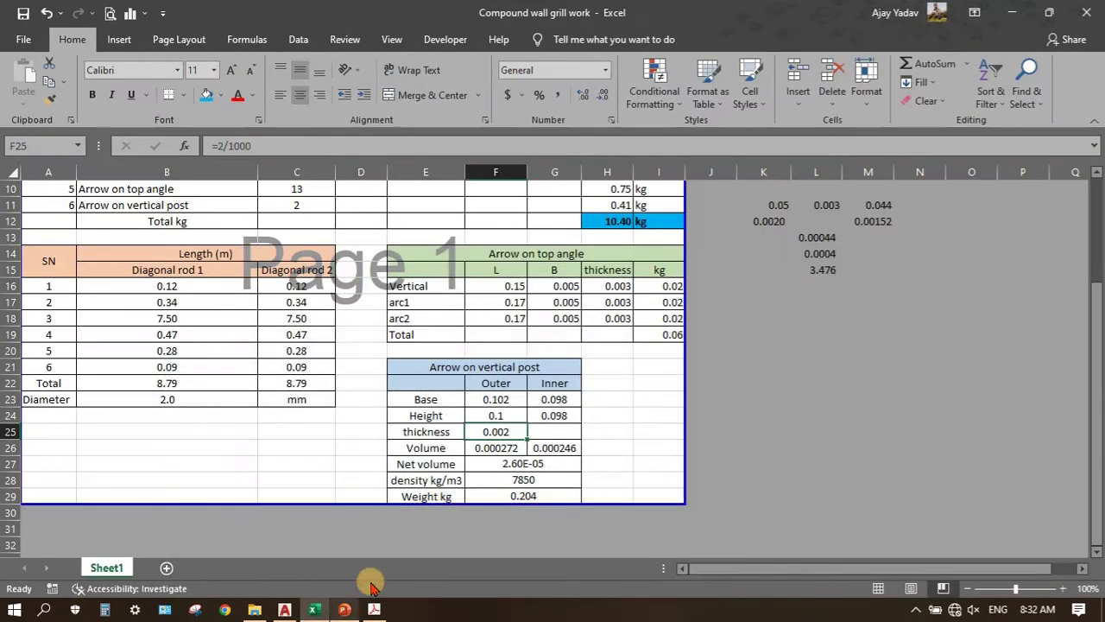
pyautogui.click(557, 399)
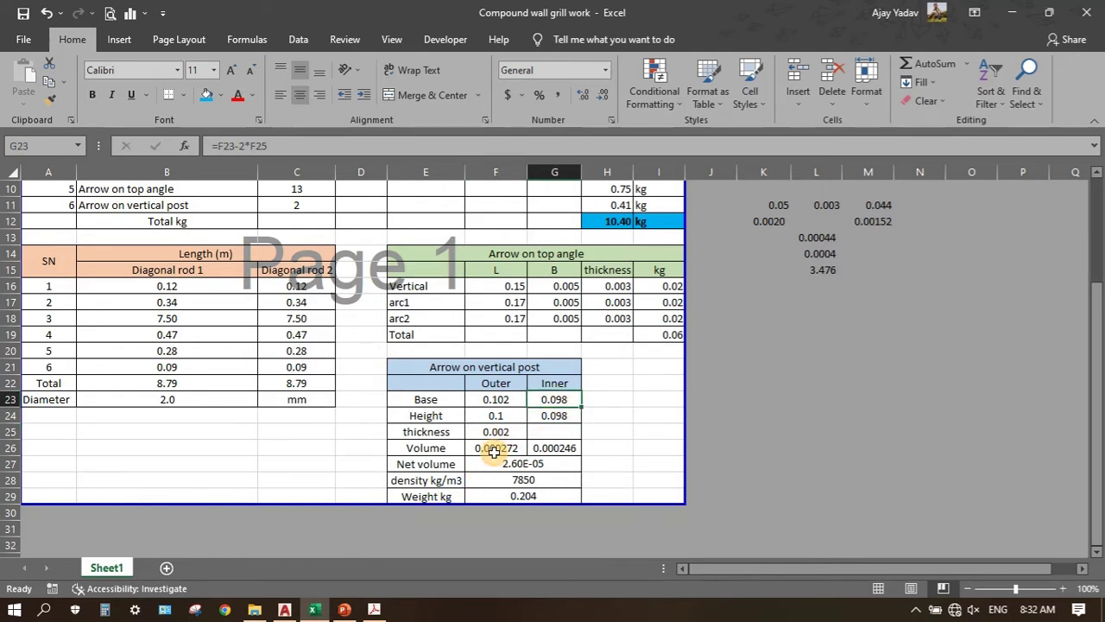
pyautogui.click(344, 609)
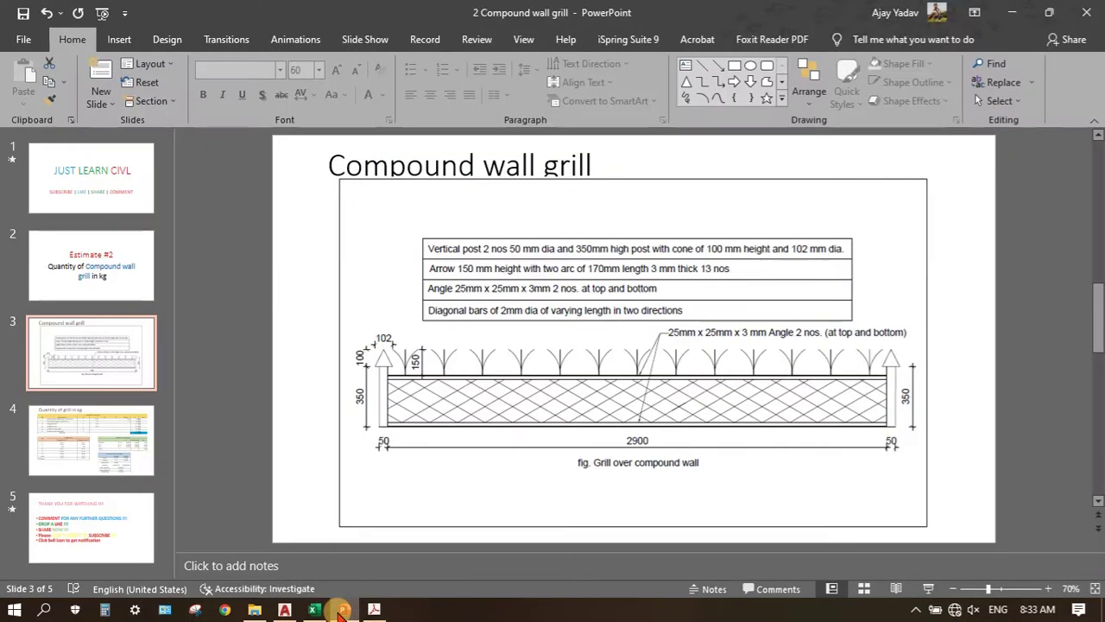
pyautogui.click(316, 611)
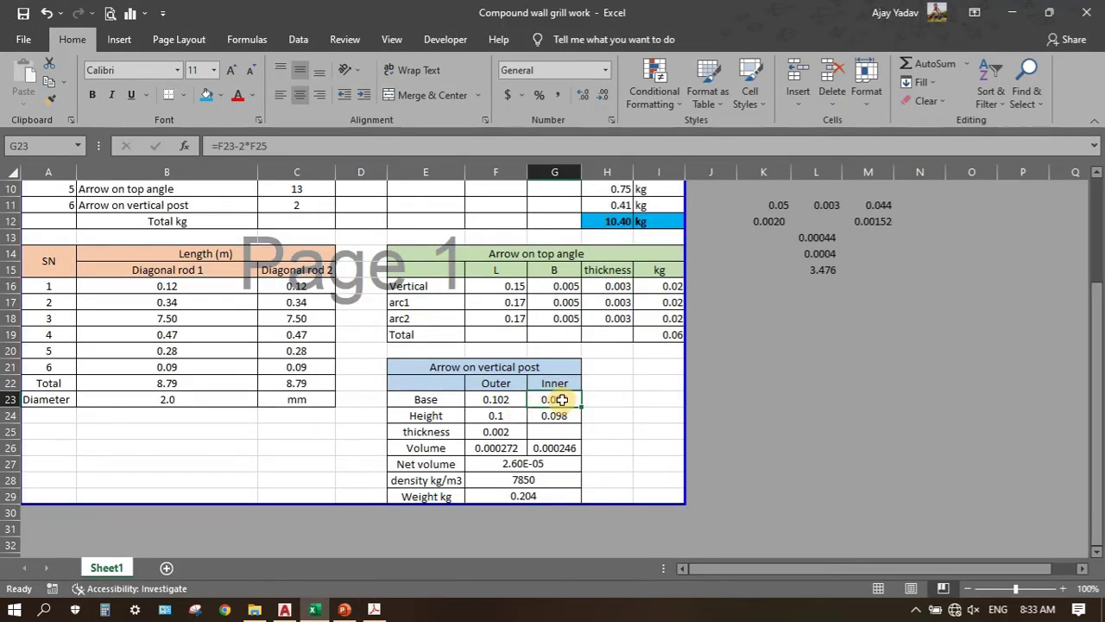
pyautogui.click(426, 138)
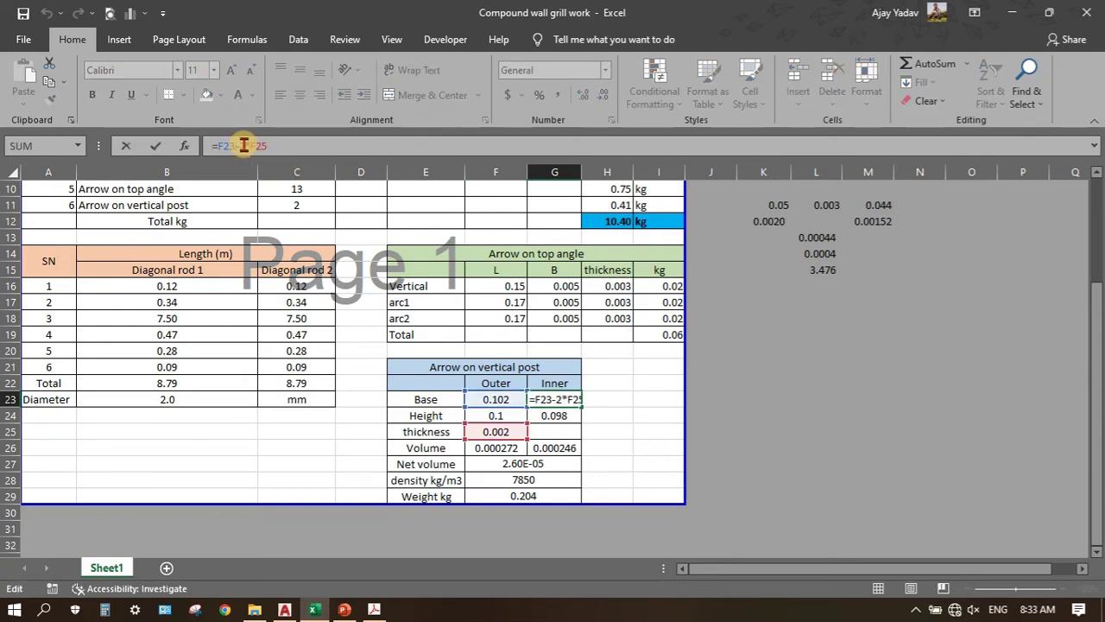
pyautogui.press('Return')
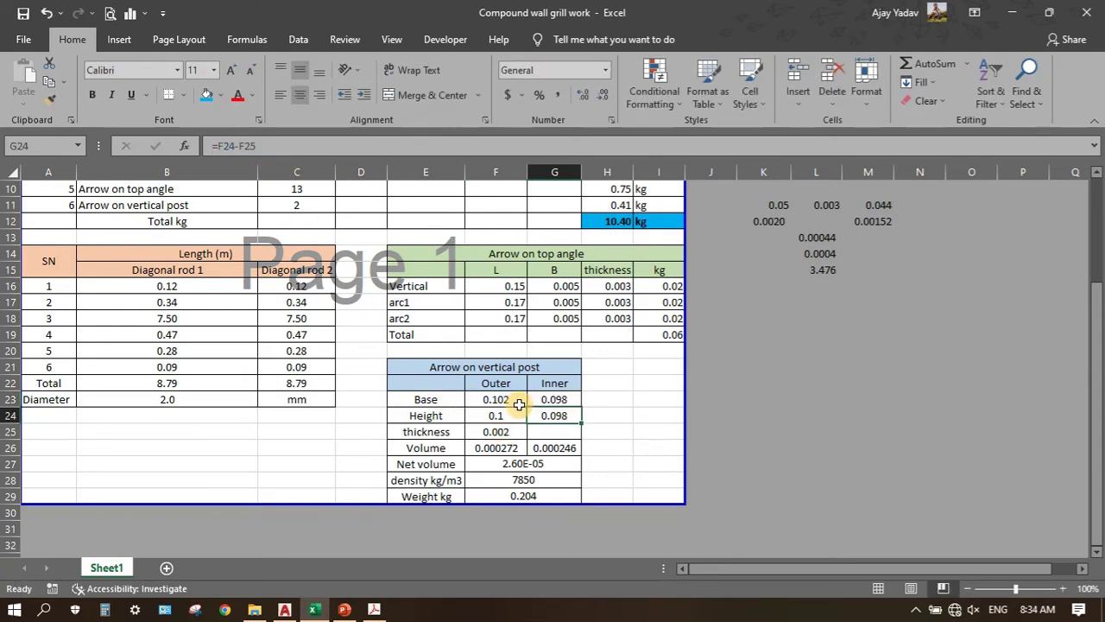
pyautogui.press('F2')
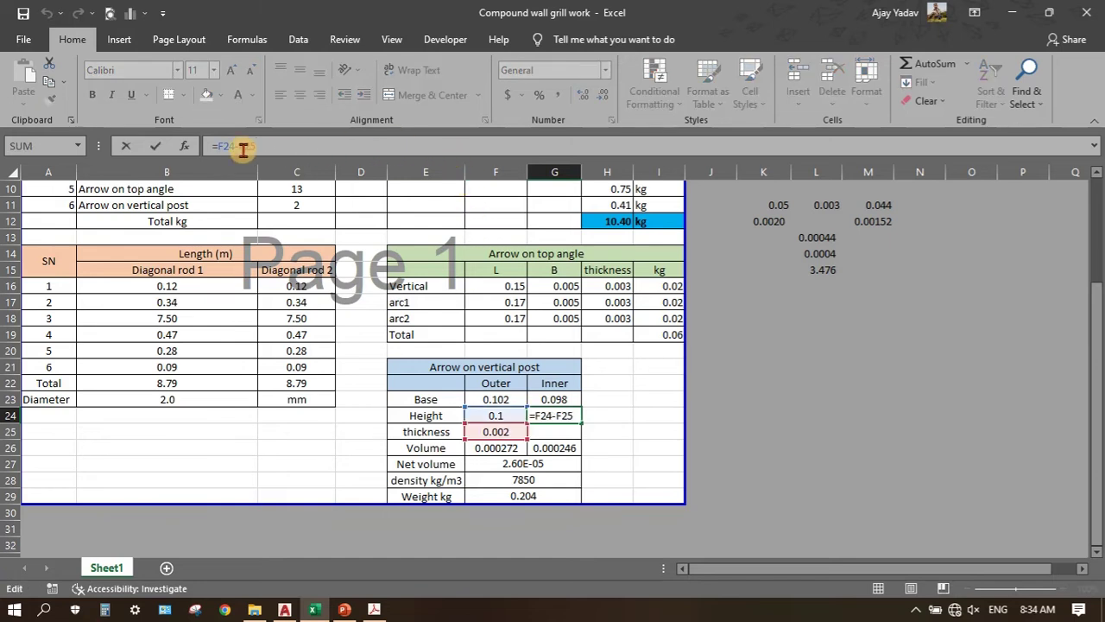
pyautogui.press('Return')
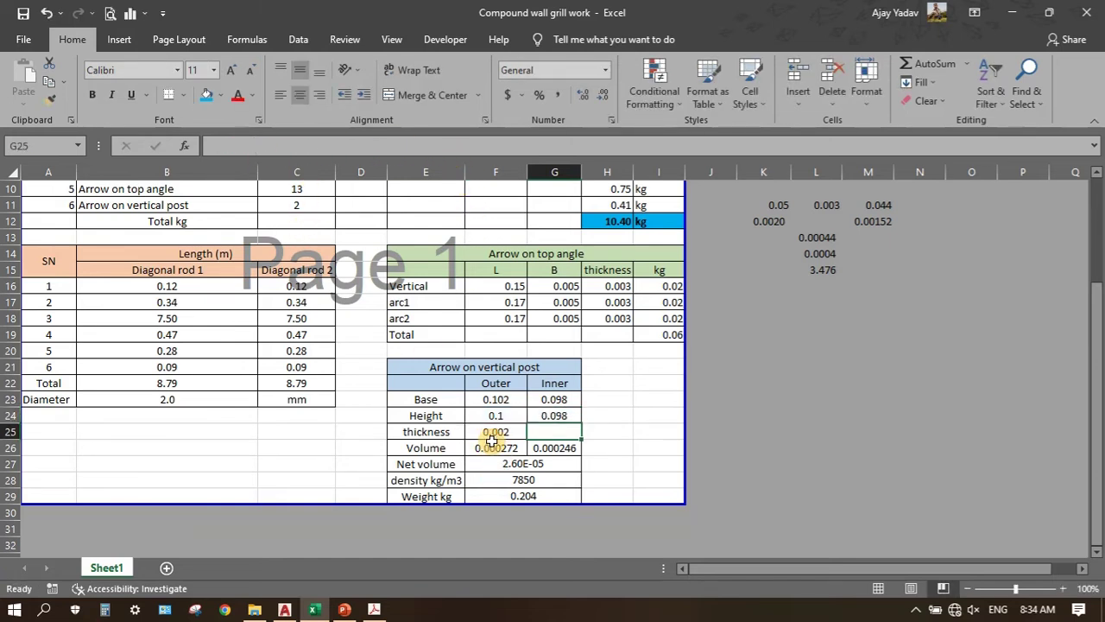
# Step: Inspect the outer and inner cone volume formulas in F26 and G26 of the Arrow on vertical post table
pyautogui.click(491, 446)
pyautogui.press('Down')
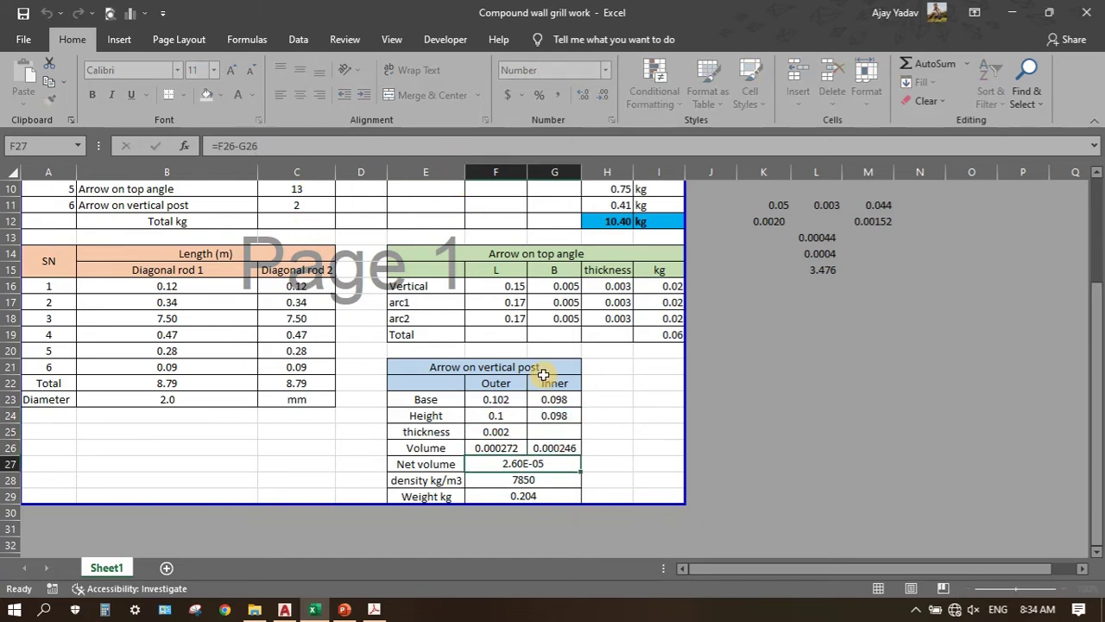
pyautogui.click(497, 442)
pyautogui.click(449, 146)
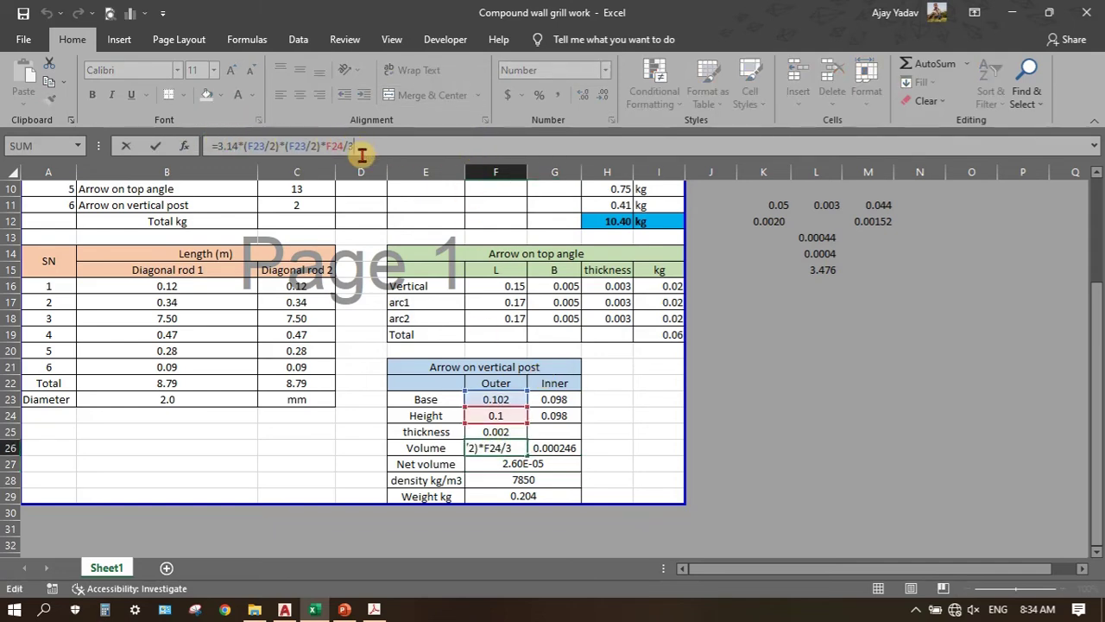
pyautogui.press('Escape')
pyautogui.click(552, 447)
pyautogui.press('Left')
# Step: Review the net volume formula in F27, the density in F28 and the weight formula in F29
pyautogui.click(540, 461)
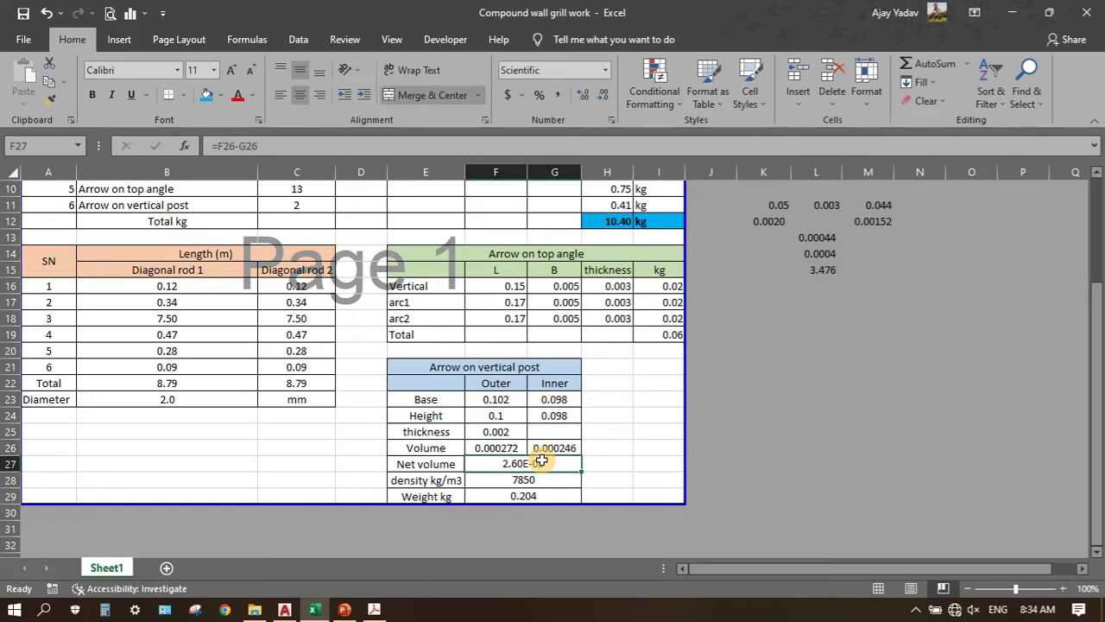
pyautogui.click(501, 479)
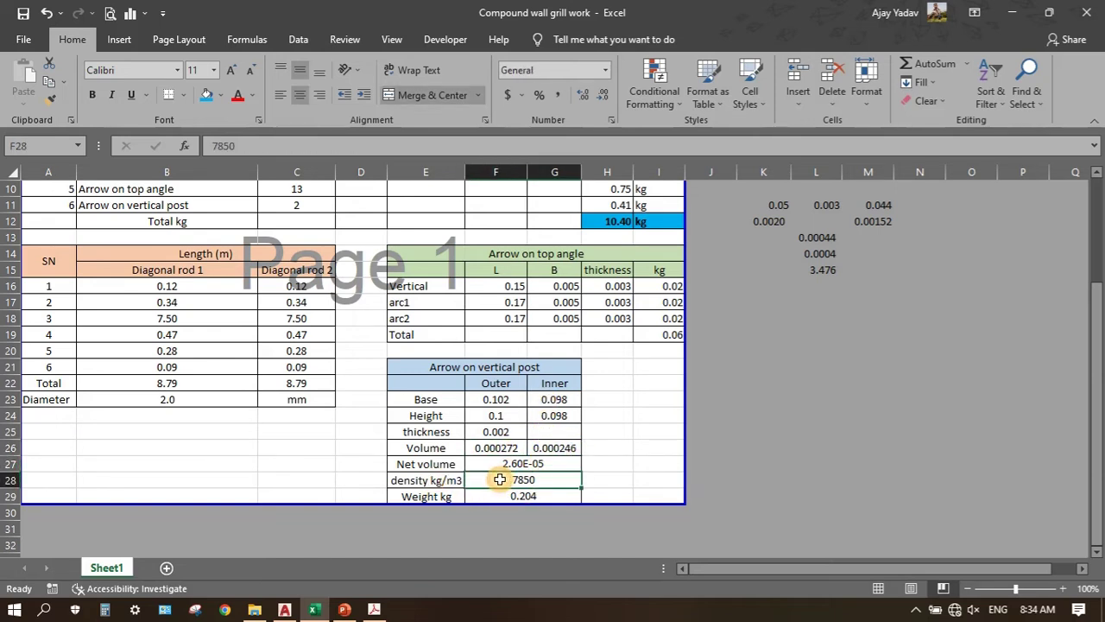
pyautogui.doubleClick(510, 496)
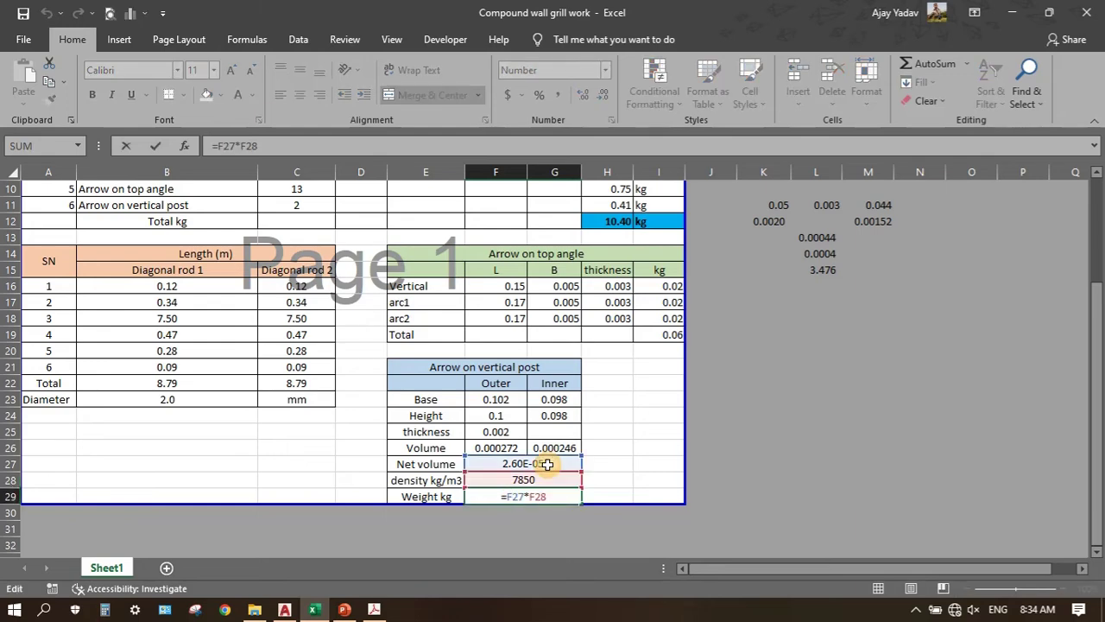
pyautogui.press('Return')
# Step: Check the vertical post arrow count in C11, its quantity formula in H11 and the total weight formula in H12
pyautogui.scroll(1, 553, 467)
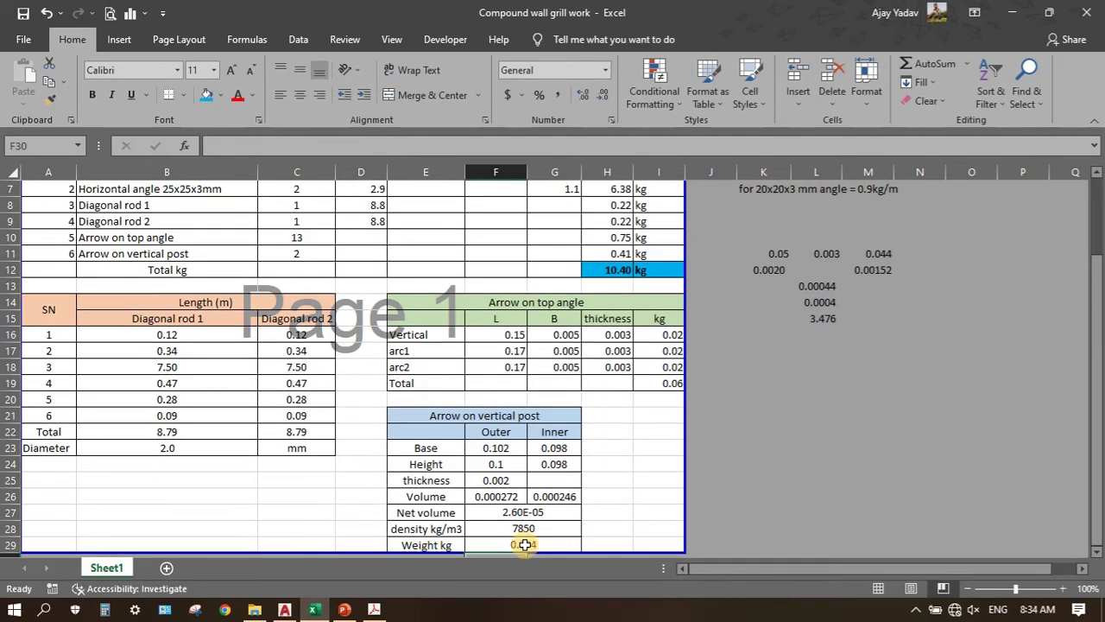
pyautogui.moveTo(124, 256); pyautogui.dragTo(283, 256)
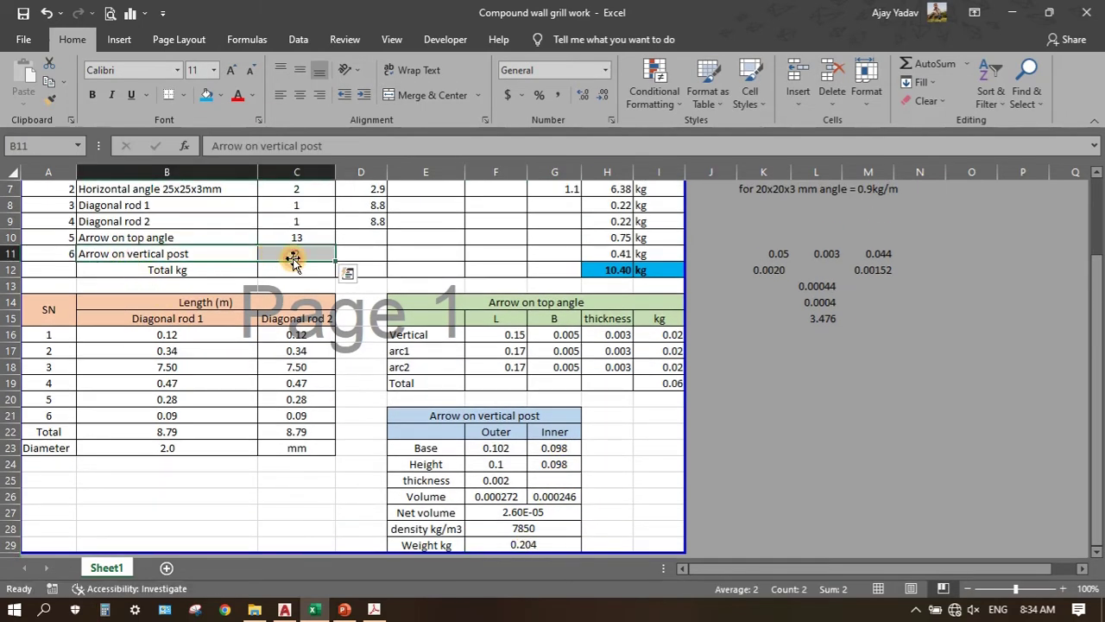
pyautogui.doubleClick(596, 254)
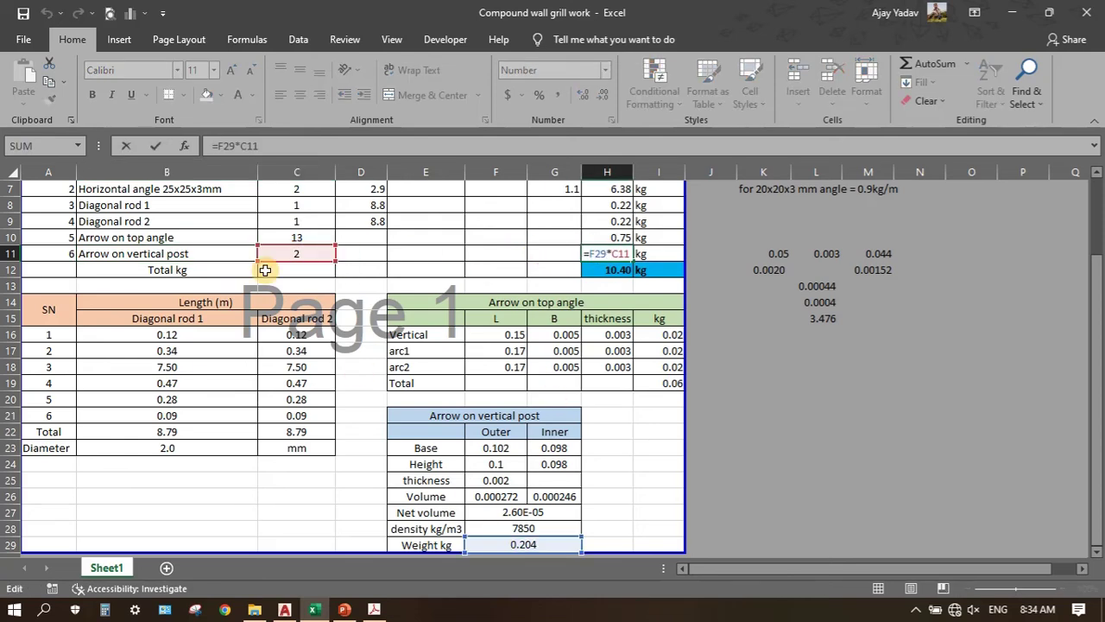
pyautogui.press('Return')
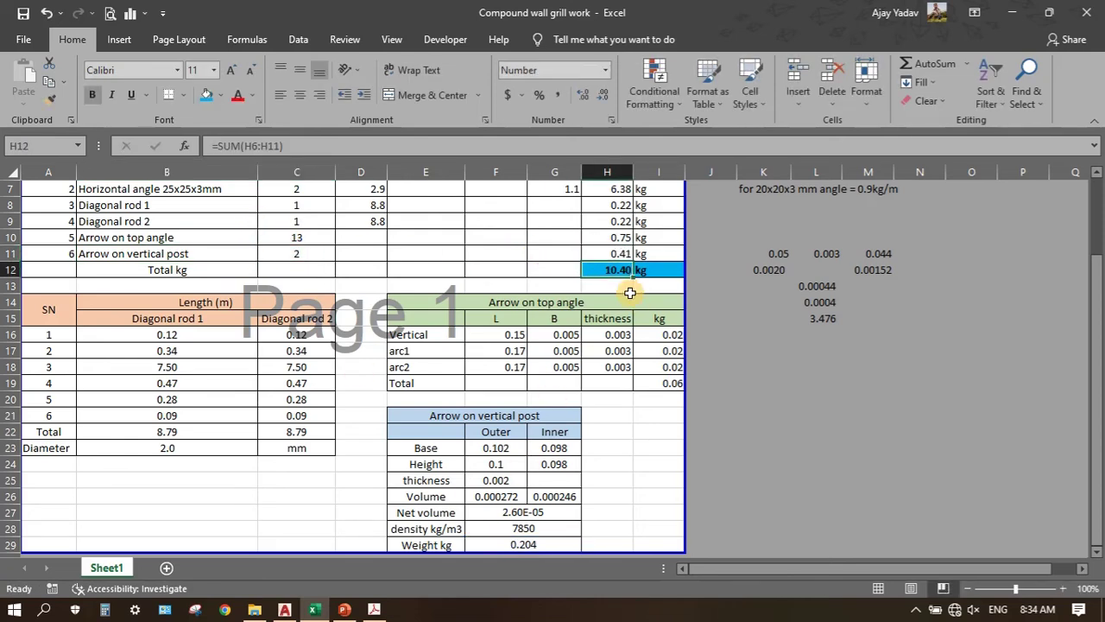
pyautogui.scroll(1, 619, 262)
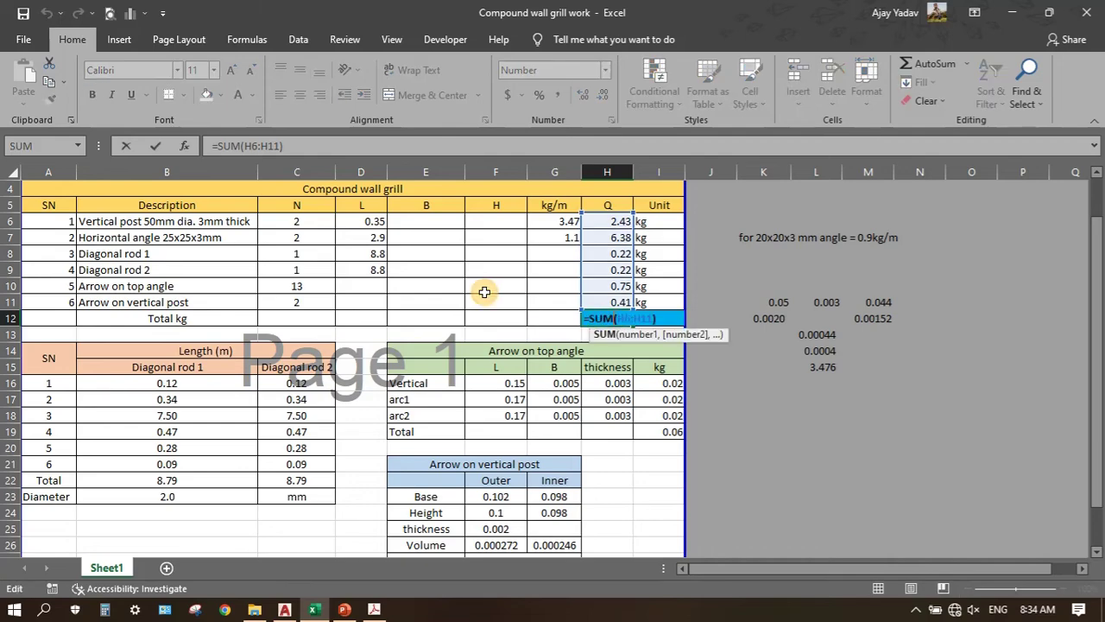
pyautogui.press('Return')
# Step: View the grill drawing in Acrobat, return to Excel and review the Arrow on vertical post table
pyautogui.click(367, 610)
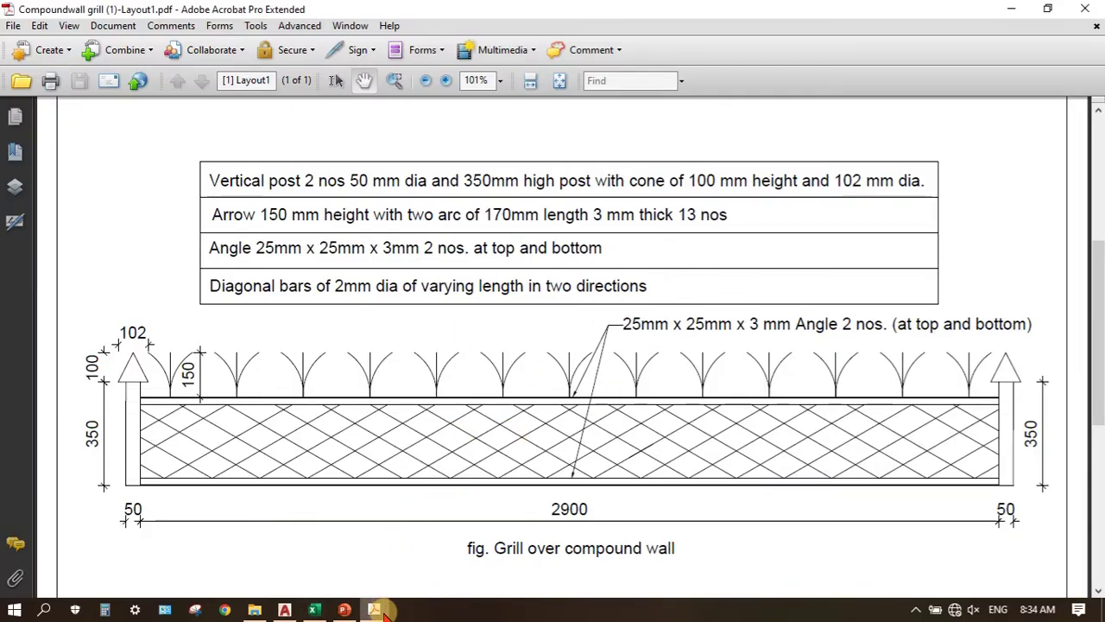
pyautogui.click(314, 610)
pyautogui.scroll(-1, 458, 355)
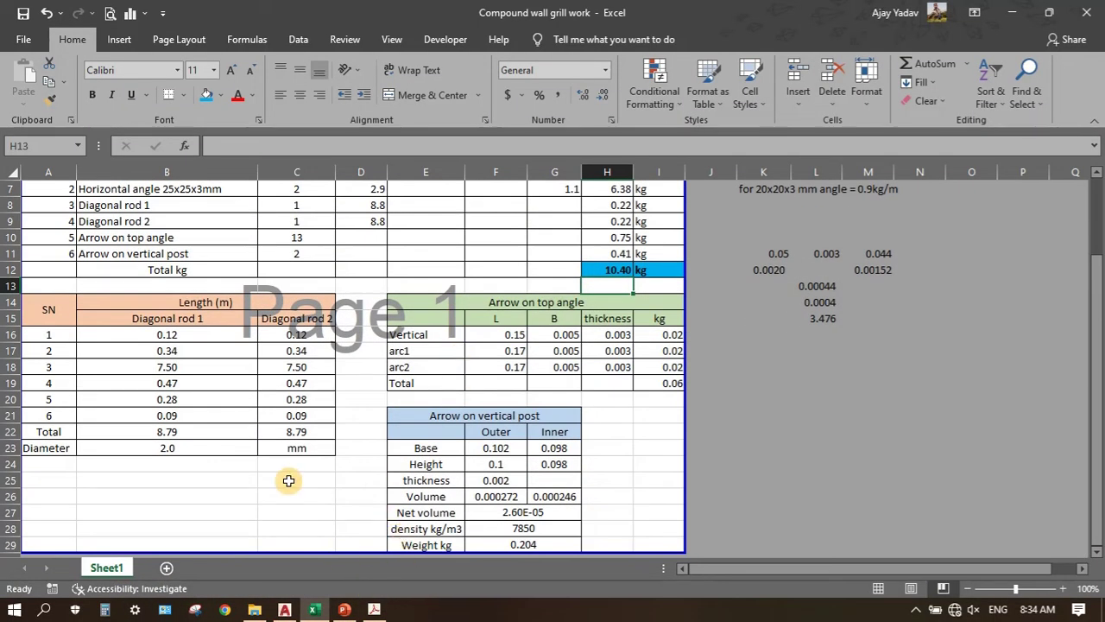
pyautogui.scroll(-1, 291, 483)
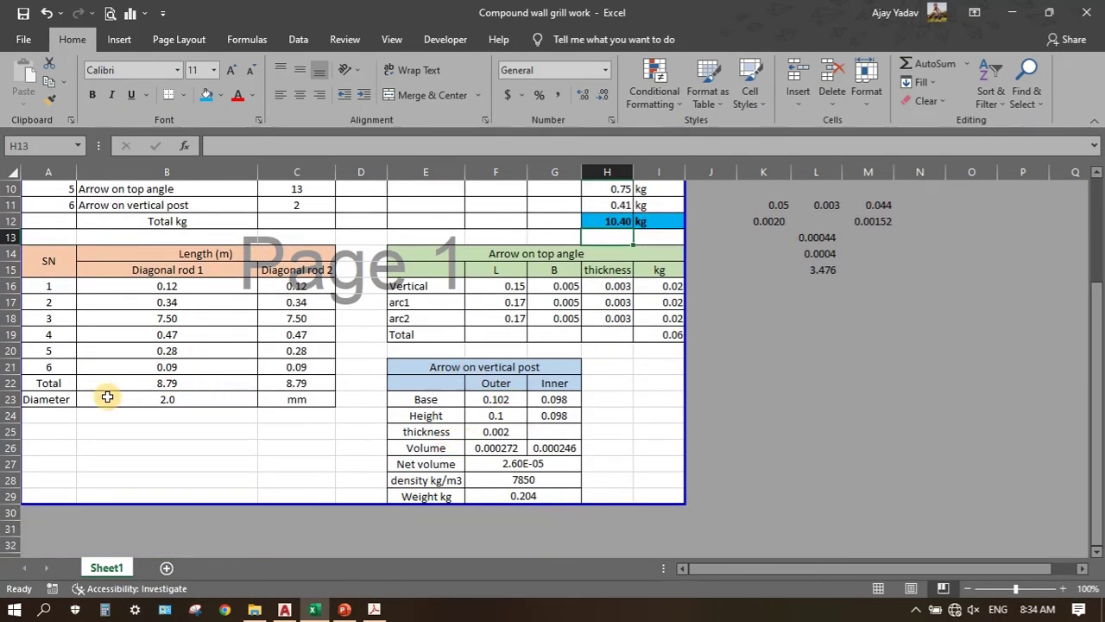
pyautogui.moveTo(481, 365); pyautogui.dragTo(484, 496)
# Step: Multiply the inner cone volume formula in G26 by 0 and check the total weight in H12
pyautogui.click(557, 448)
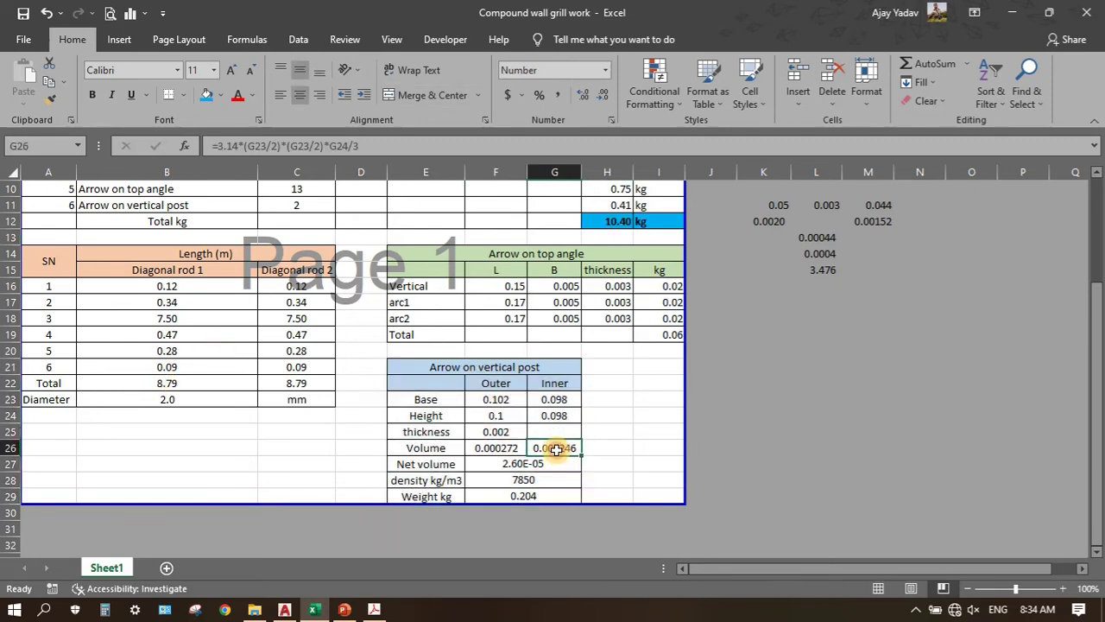
pyautogui.click(401, 146)
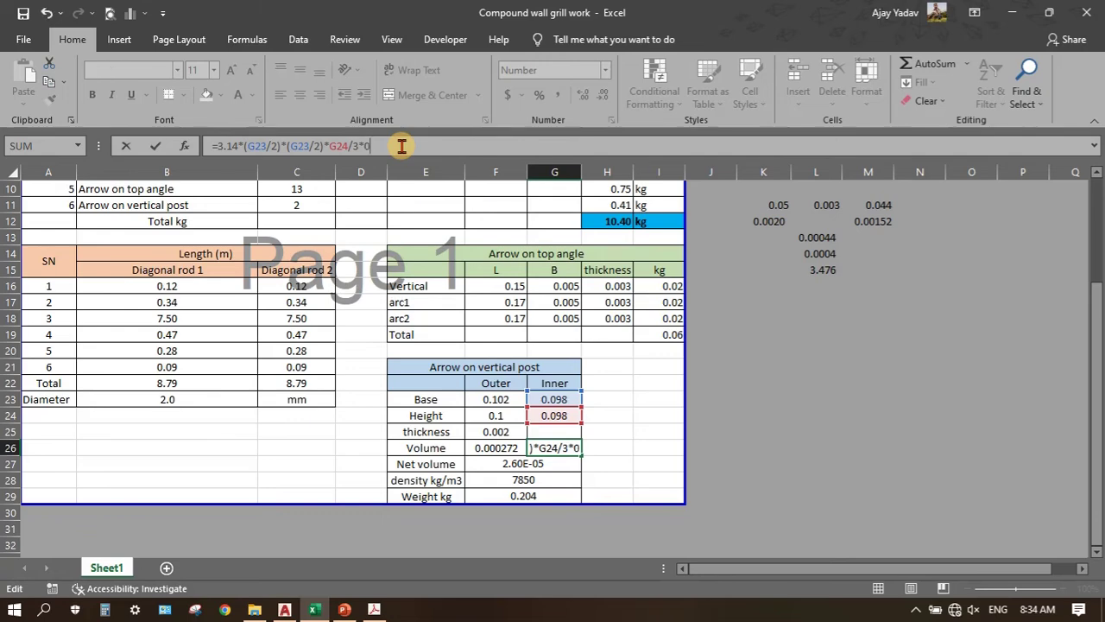
pyautogui.press('Return')
pyautogui.scroll(1, 622, 250)
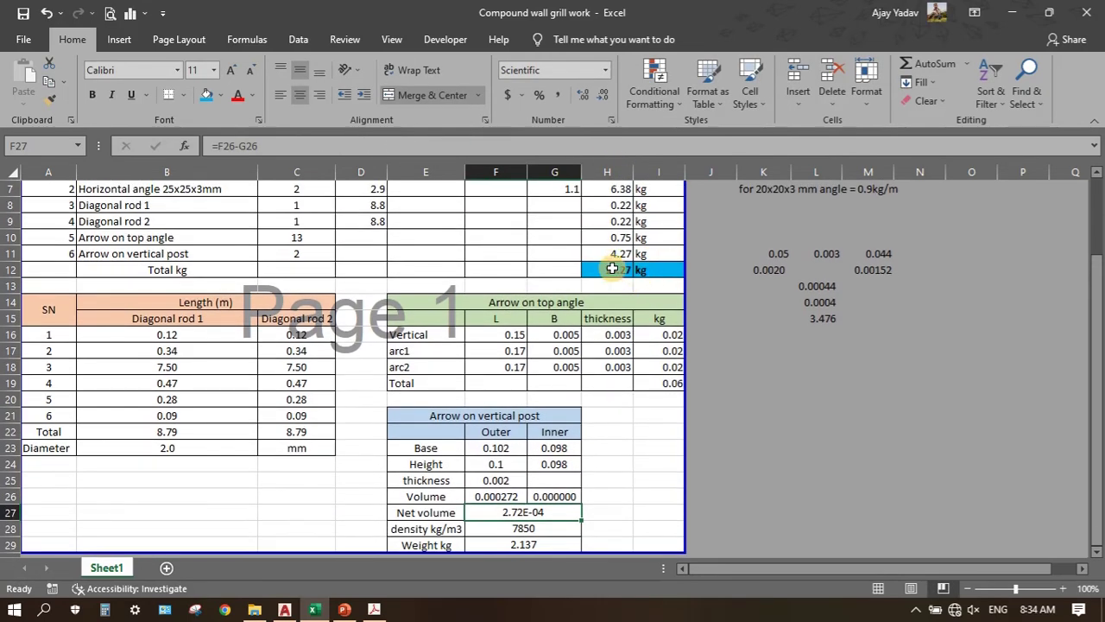
pyautogui.click(612, 269)
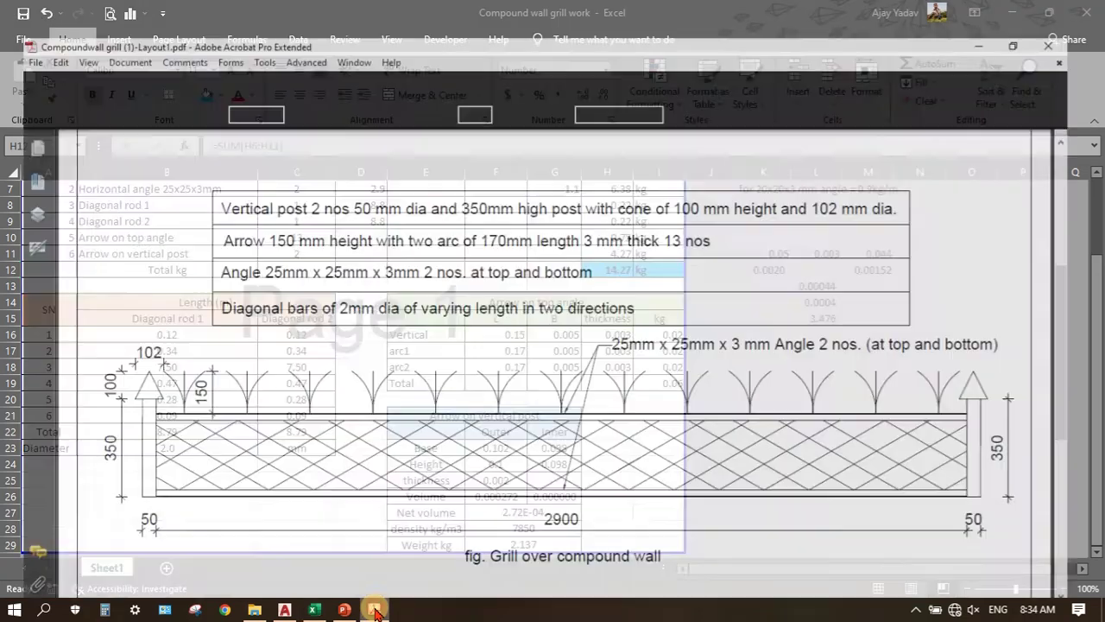
# Step: View the grill drawing in Acrobat and switch to the Compound wall grill presentation in PowerPoint
pyautogui.click(374, 609)
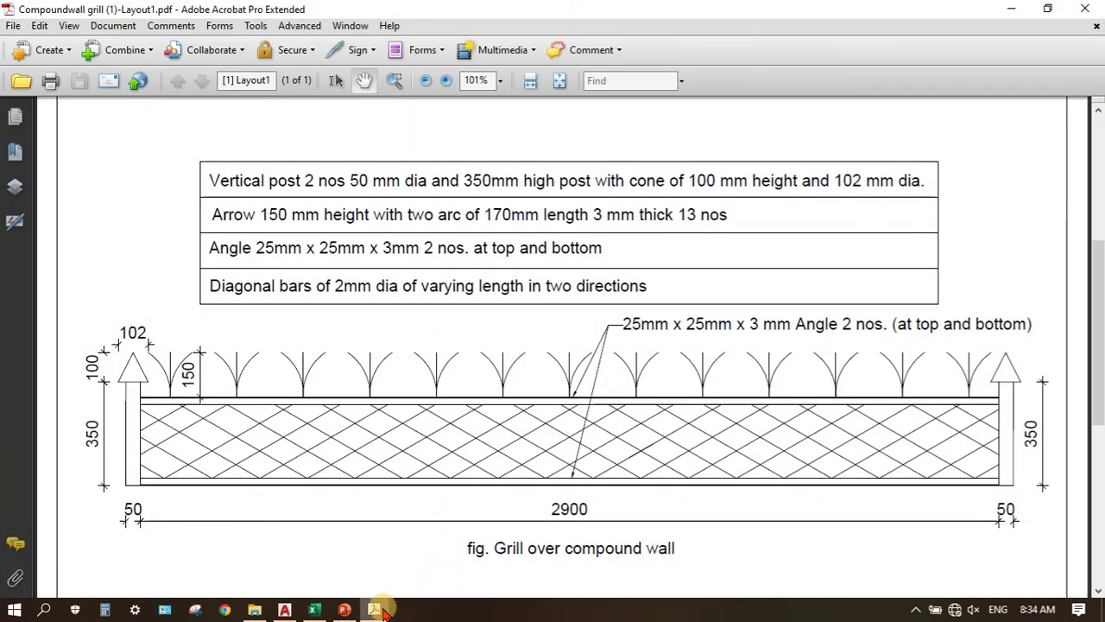
pyautogui.click(344, 610)
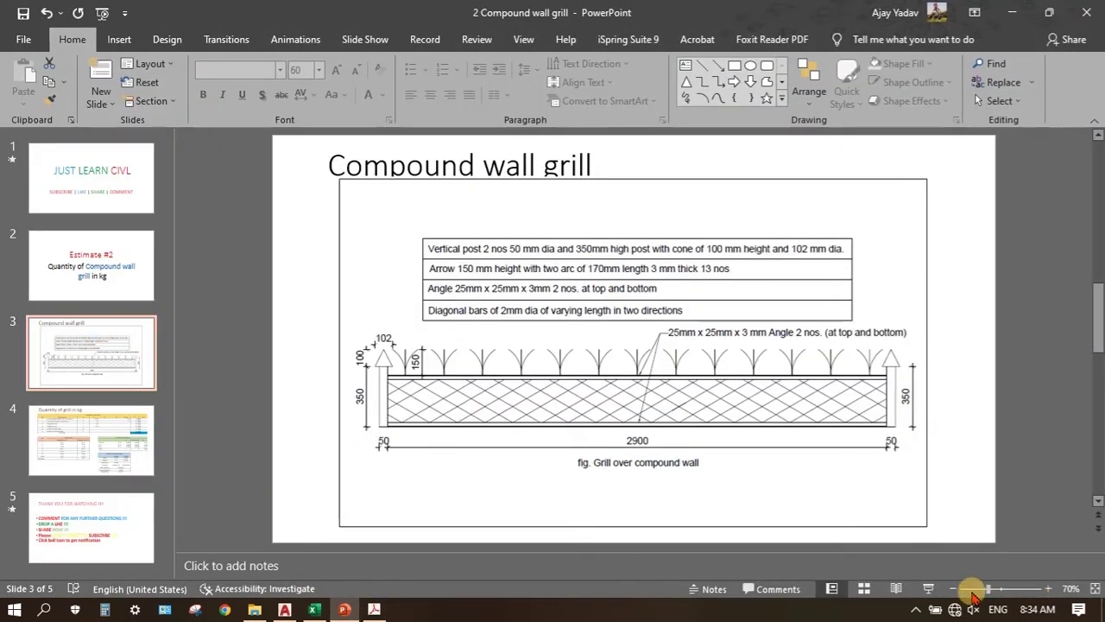